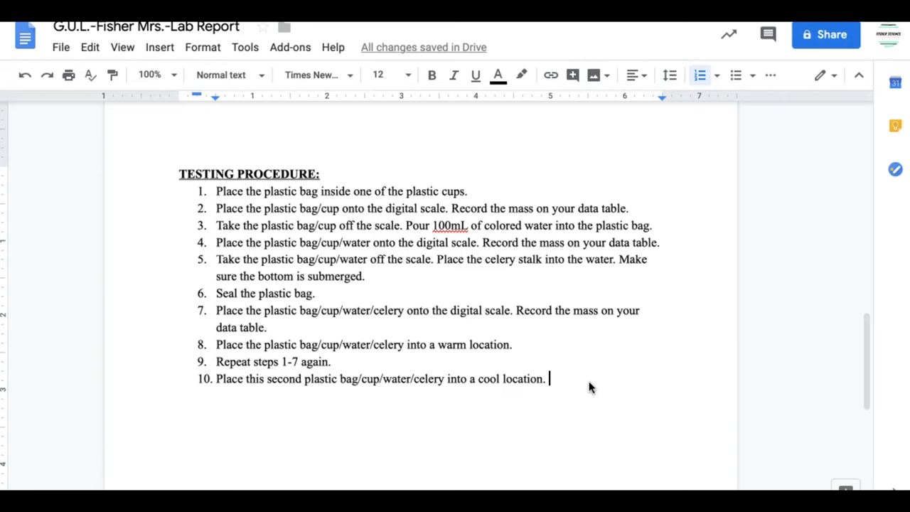
Add the heading "SCIENTIFIC DIAGRAM:" below the testing procedure in bold and underlined, and start a new line beneath it
{"action": "key", "text": "Return"}
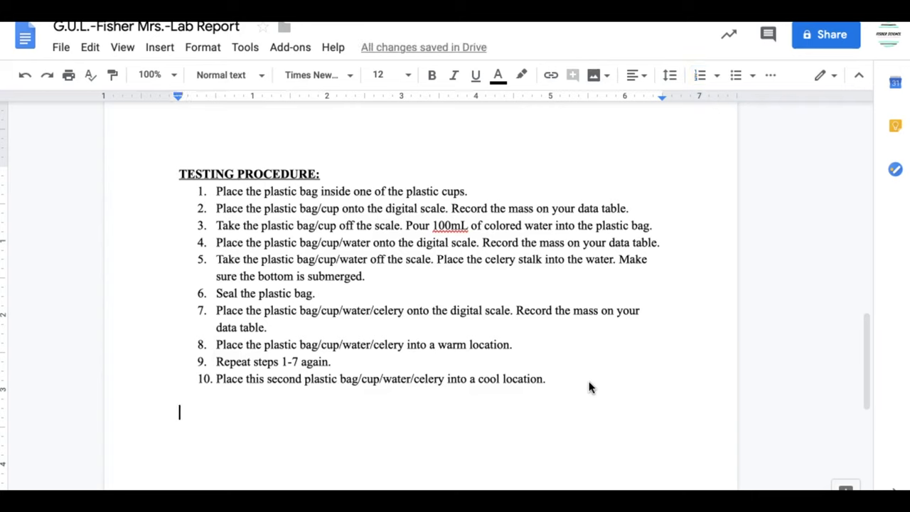
{"action": "type", "text": "SCIENTIFIC DIAGRAM:"}
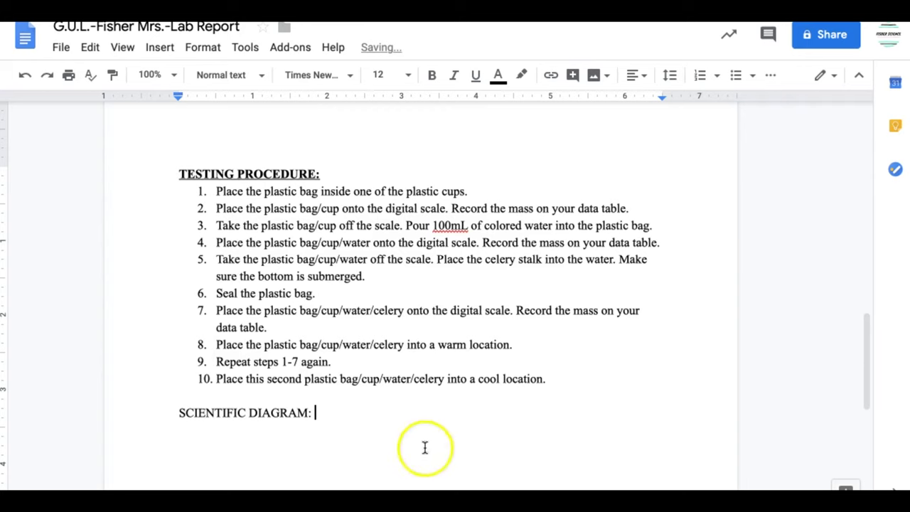
{"action": "left_click_drag", "start_coordinate": [319, 411], "coordinate": [110, 412]}
{"action": "key", "text": "ctrl+b"}
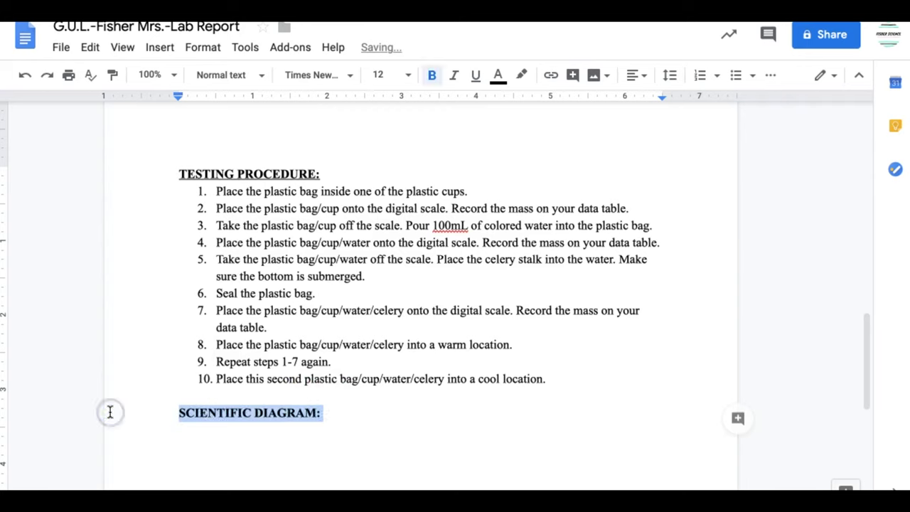
{"action": "key", "text": "ctrl+u"}
{"action": "left_click", "coordinate": [438, 426]}
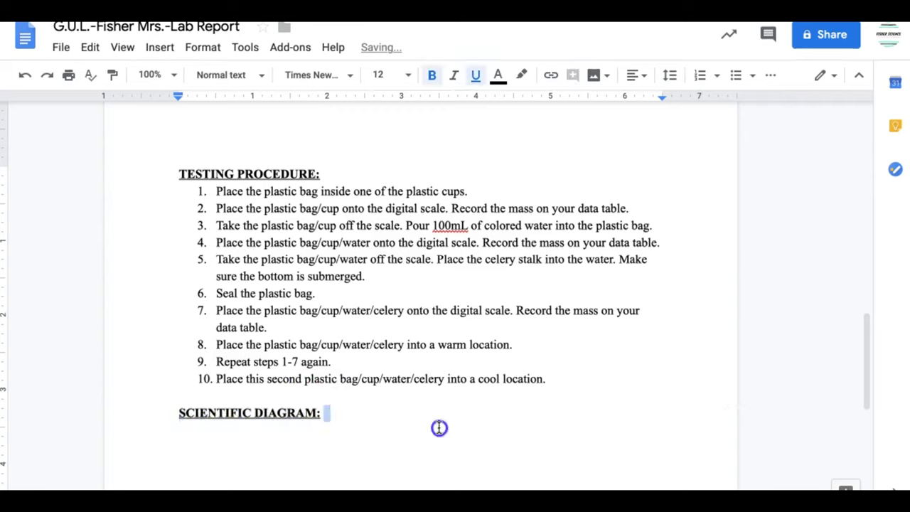
{"action": "key", "text": "Return"}
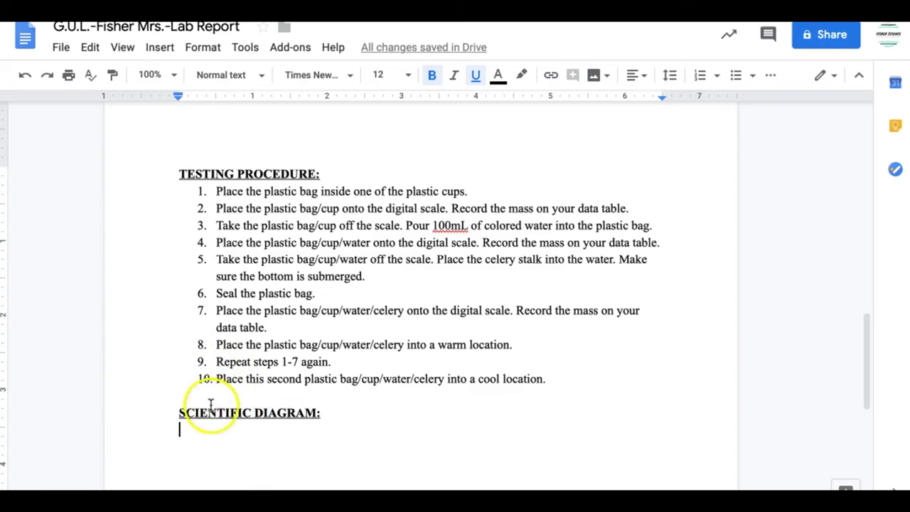
Insert today's 858×332 screenshot image from the computer's Desktop folder under the SCIENTIFIC DIAGRAM heading
{"action": "left_click", "coordinate": [165, 51]}
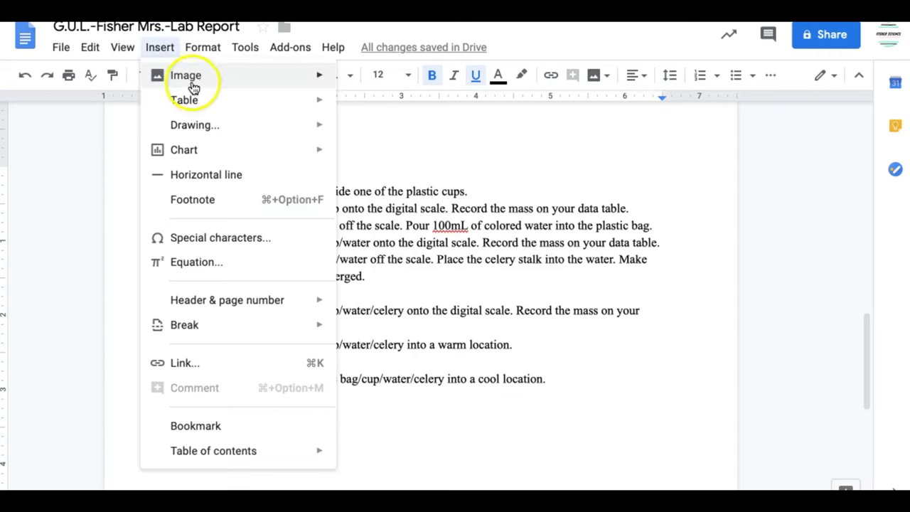
{"action": "mouse_move", "coordinate": [193, 86]}
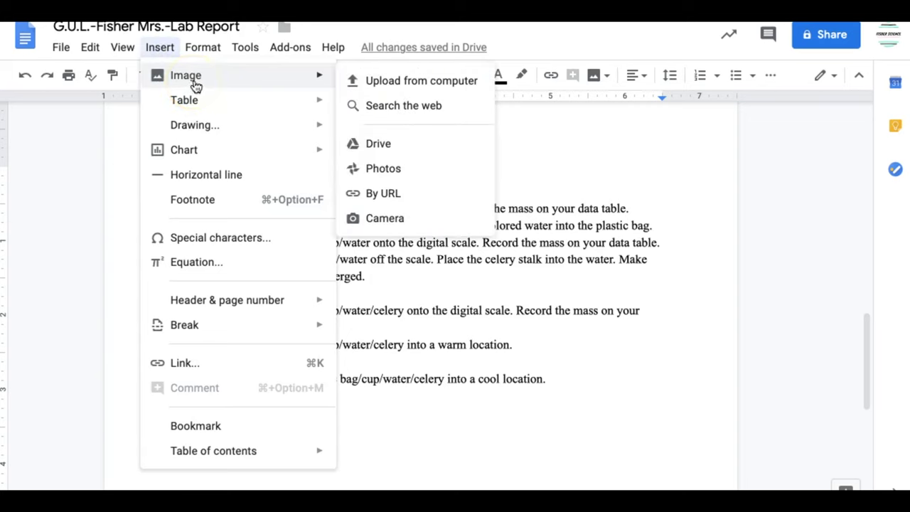
{"action": "left_click", "coordinate": [378, 146]}
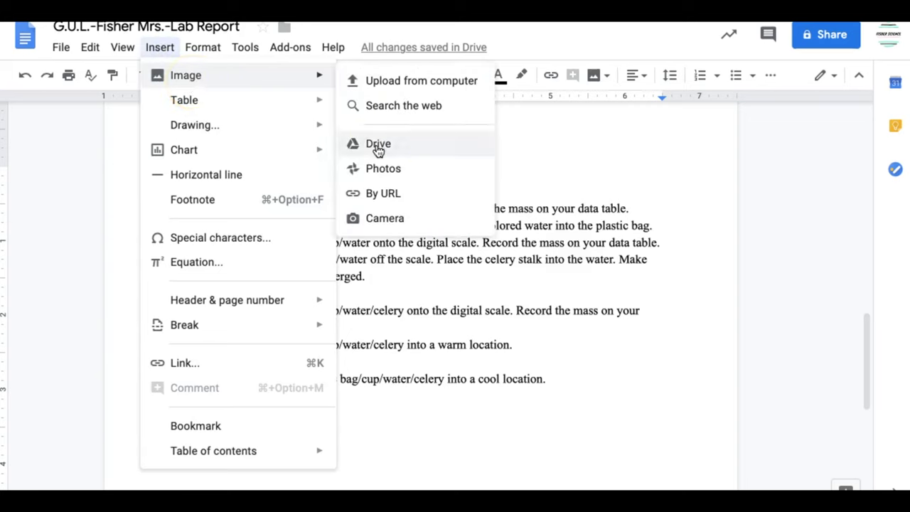
{"action": "left_click", "coordinate": [388, 84]}
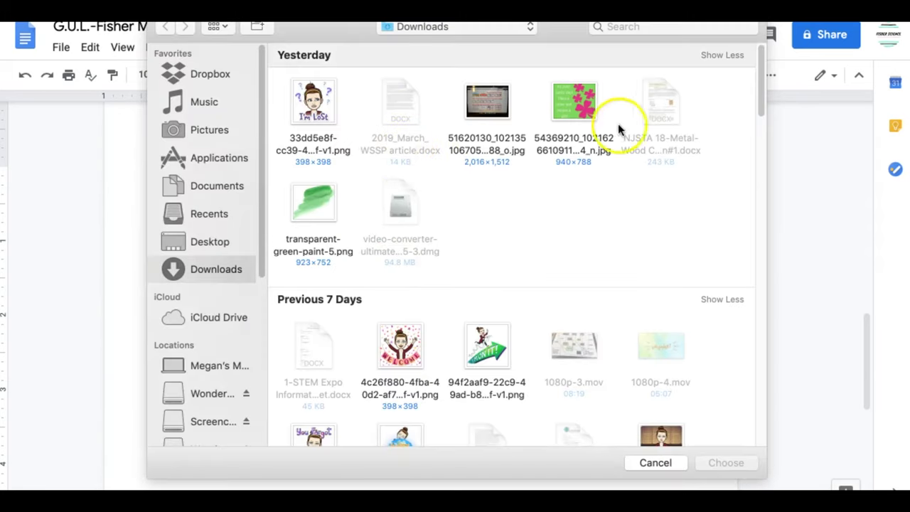
{"action": "left_click", "coordinate": [199, 240]}
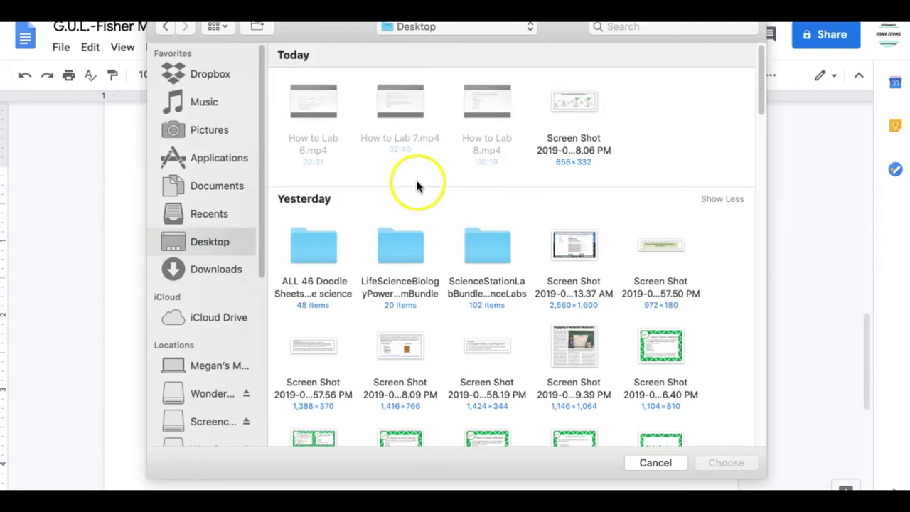
{"action": "left_click", "coordinate": [557, 102]}
{"action": "double_click", "coordinate": [557, 102]}
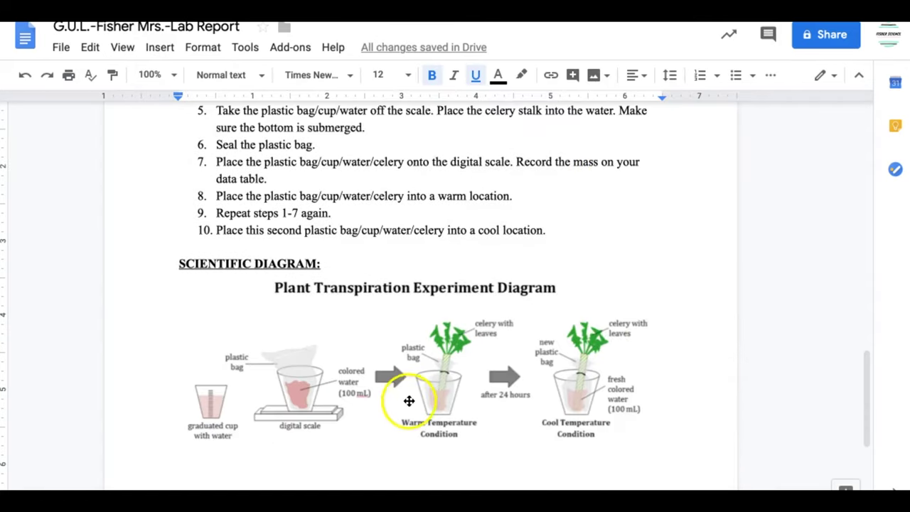
{"action": "left_click", "coordinate": [162, 49]}
{"action": "mouse_move", "coordinate": [200, 83]}
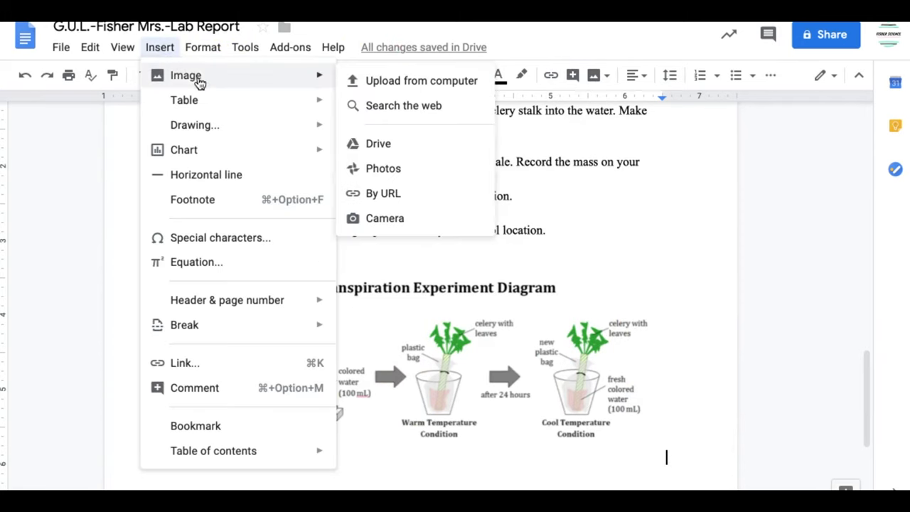
{"action": "left_click", "coordinate": [389, 146]}
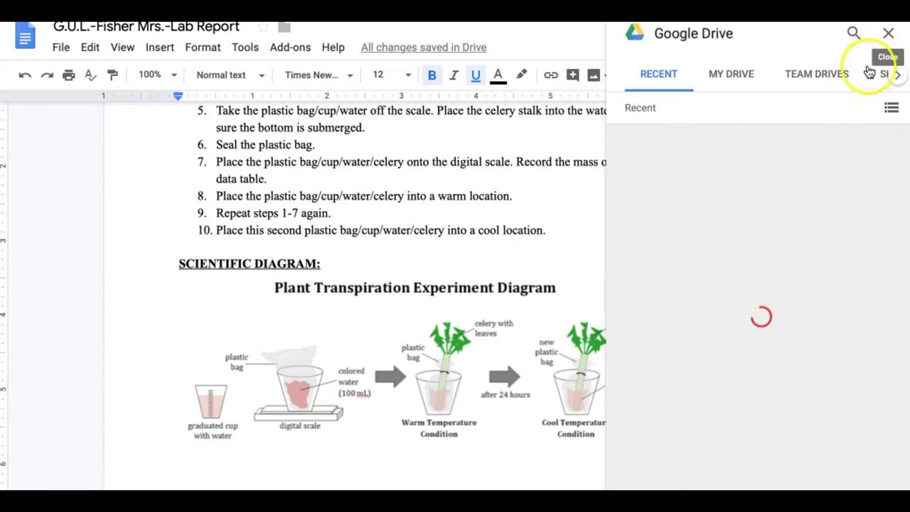
{"action": "left_click", "coordinate": [889, 38]}
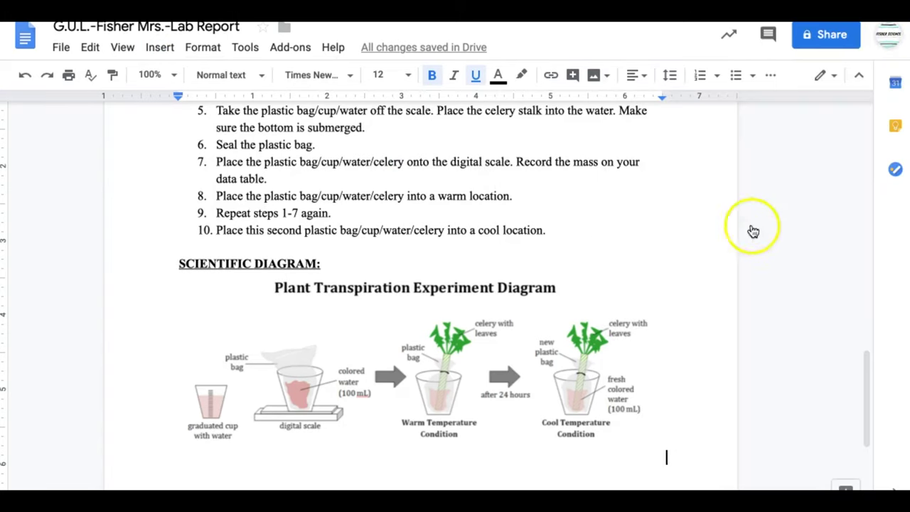
Add a new line below the inserted diagram image and create a new blank drawing there
{"action": "left_click_drag", "start_coordinate": [867, 384], "coordinate": [857, 404]}
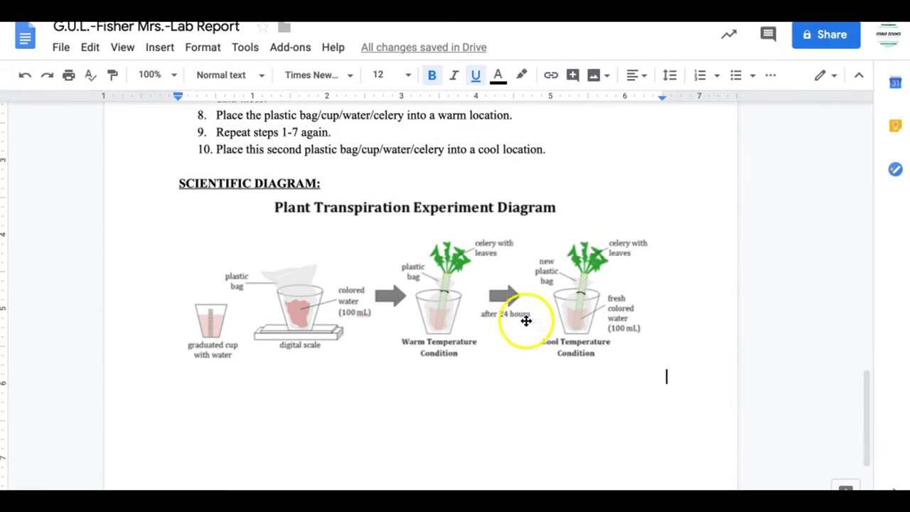
{"action": "left_click", "coordinate": [722, 371]}
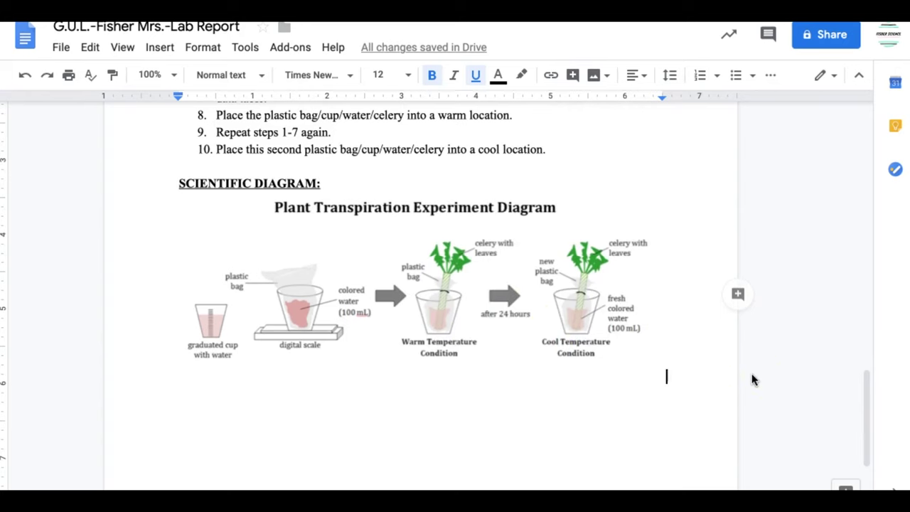
{"action": "key", "text": "Return"}
{"action": "left_click", "coordinate": [684, 382]}
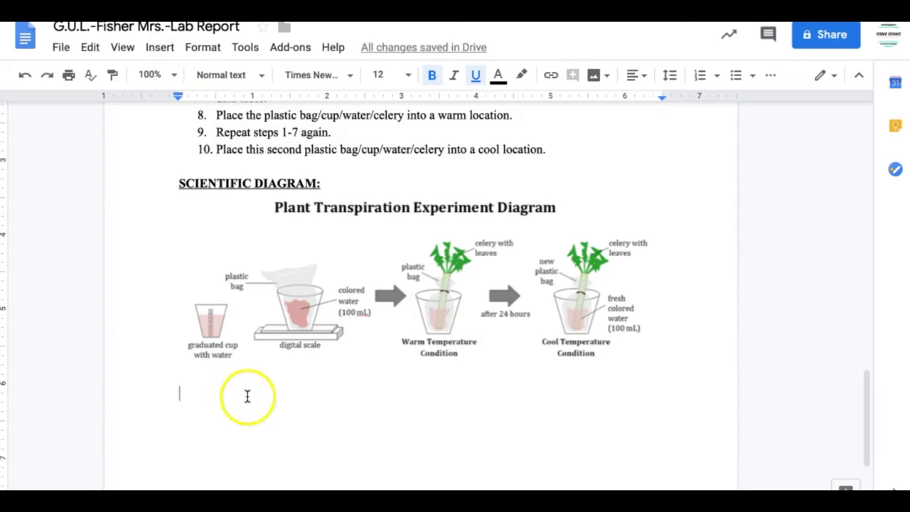
{"action": "left_click", "coordinate": [160, 50]}
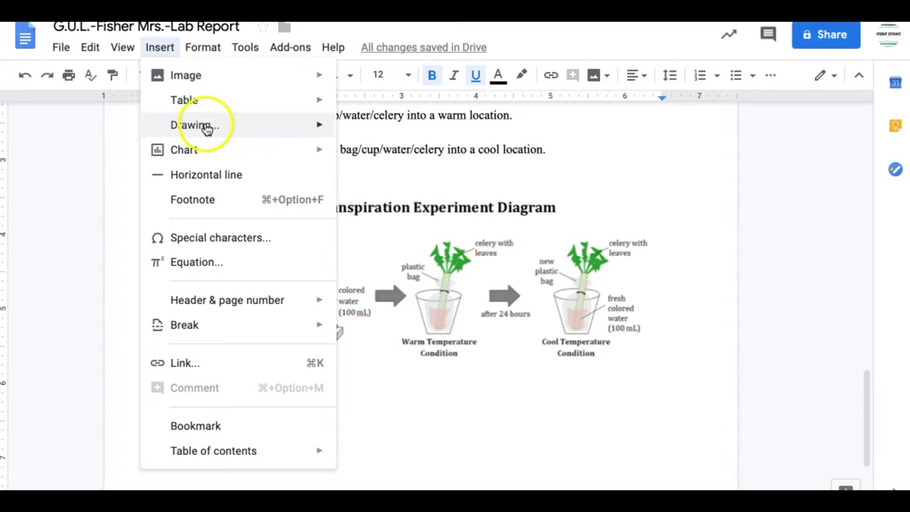
{"action": "mouse_move", "coordinate": [205, 128]}
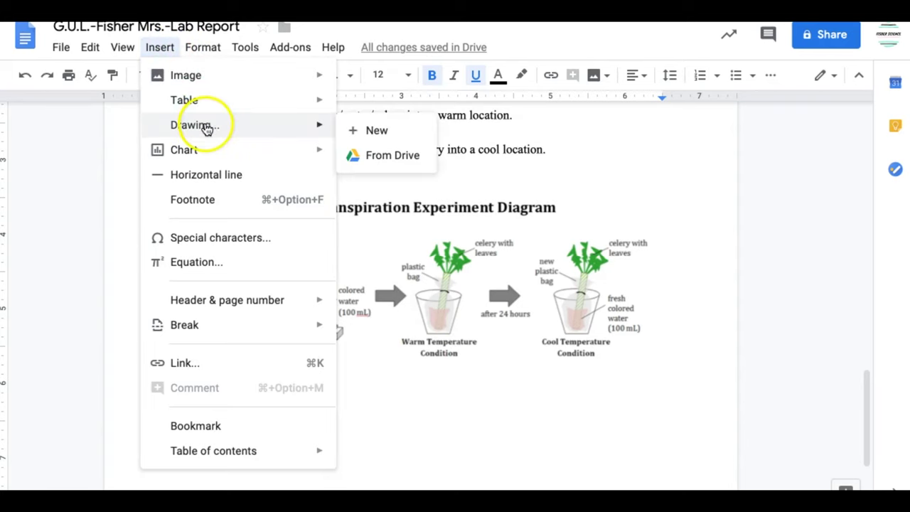
{"action": "left_click", "coordinate": [370, 132]}
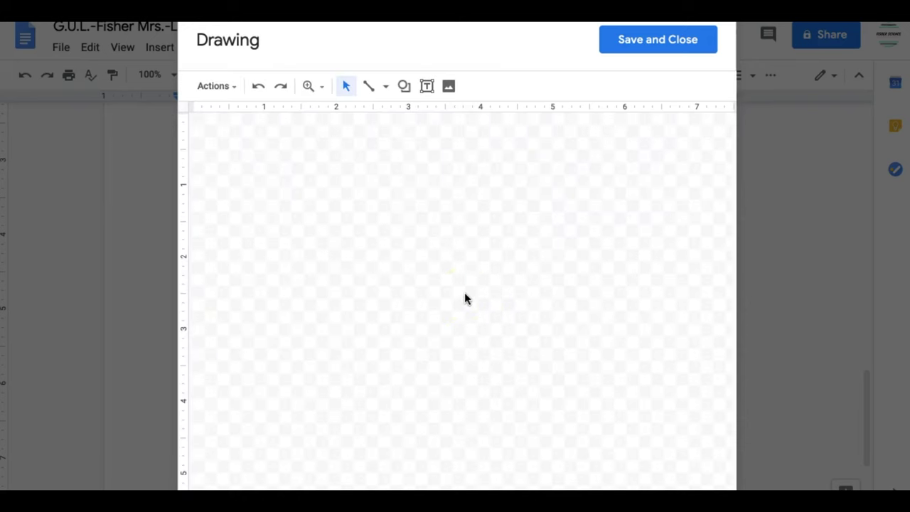
Draw a cylinder about 0.8 inches wide and 1.1 inches tall on the canvas and fill it with light gray
{"action": "left_click", "coordinate": [407, 97]}
{"action": "mouse_move", "coordinate": [465, 115]}
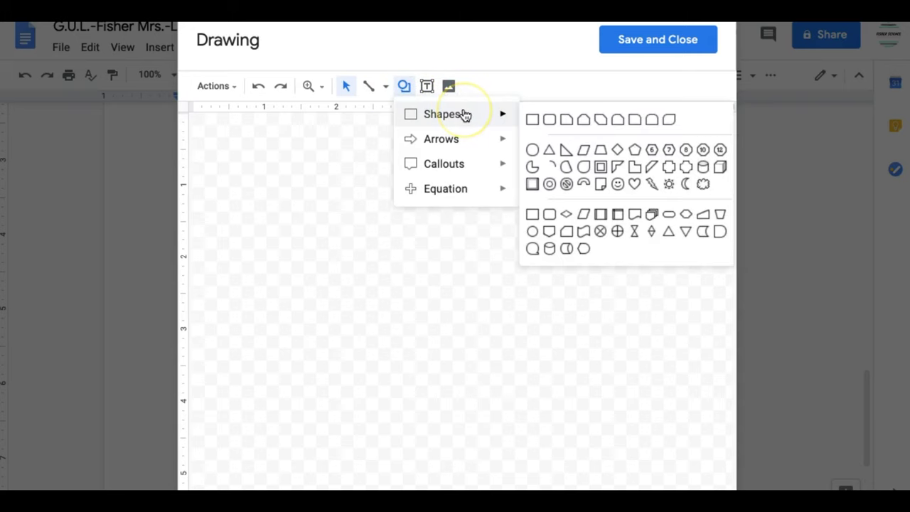
{"action": "left_click", "coordinate": [555, 250]}
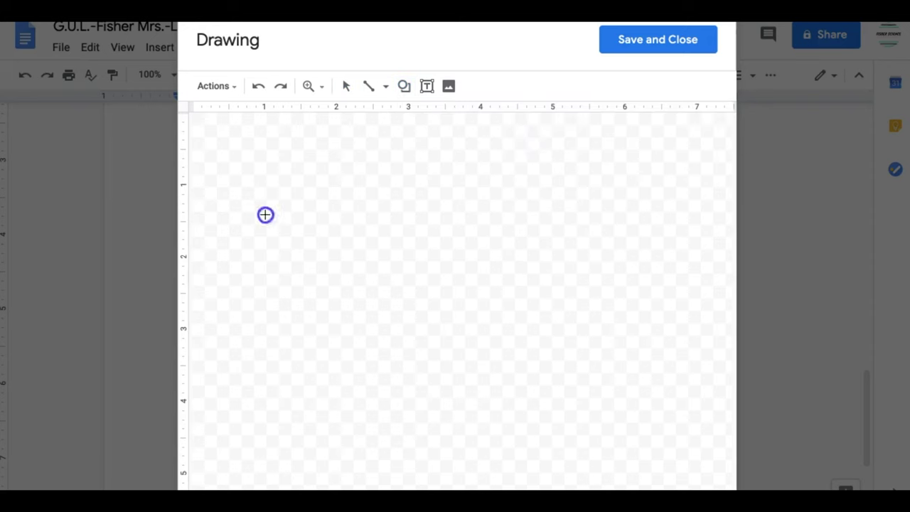
{"action": "left_click_drag", "start_coordinate": [263, 214], "coordinate": [324, 298]}
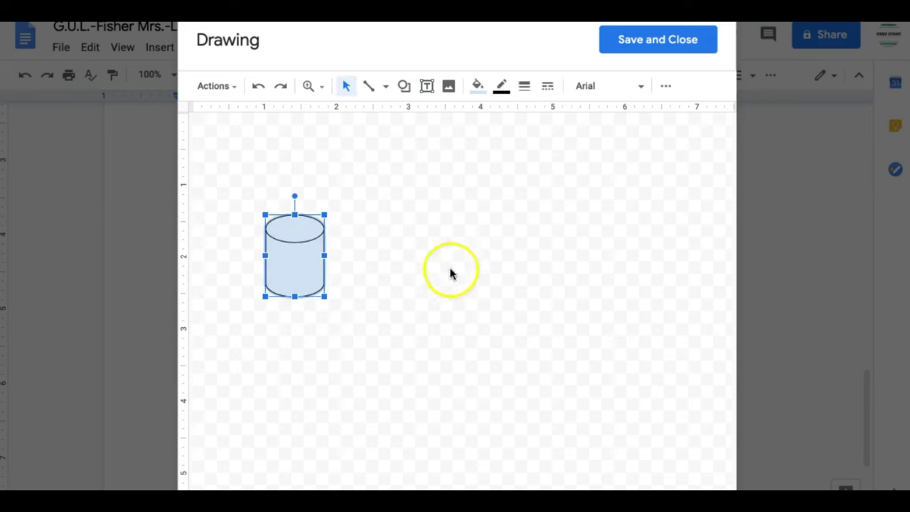
{"action": "left_click", "coordinate": [478, 85]}
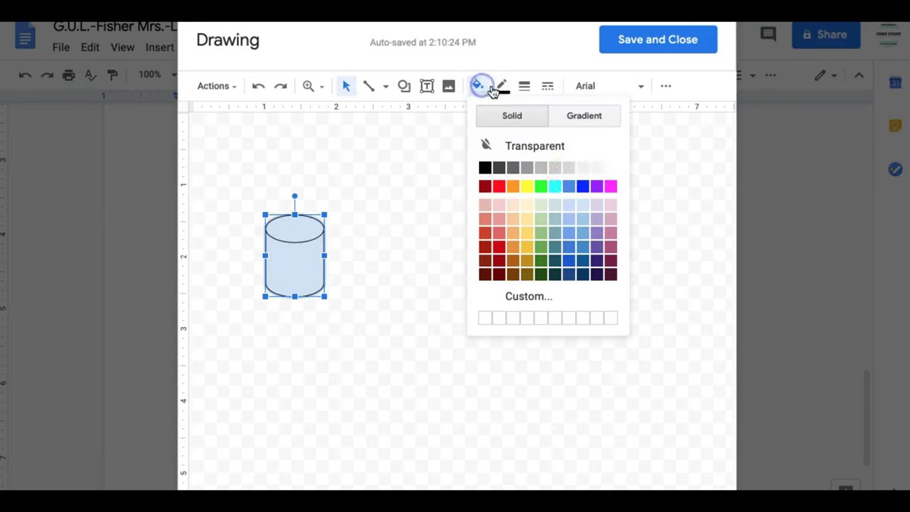
{"action": "left_click", "coordinate": [582, 169]}
{"action": "left_click", "coordinate": [429, 275]}
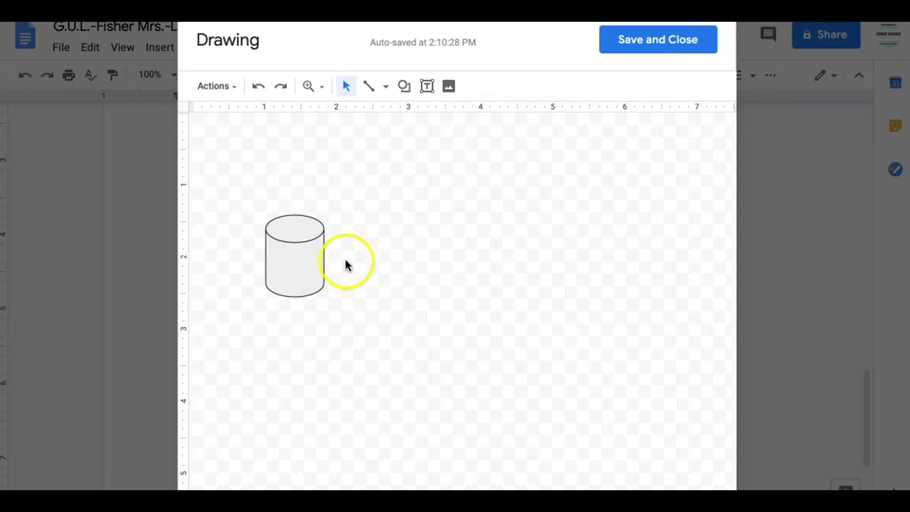
Add a text box labelled "Graduated cup" beneath the cylinder and enlarge it to fit the text on two lines
{"action": "left_click", "coordinate": [428, 86]}
{"action": "left_click_drag", "start_coordinate": [256, 302], "coordinate": [334, 320]}
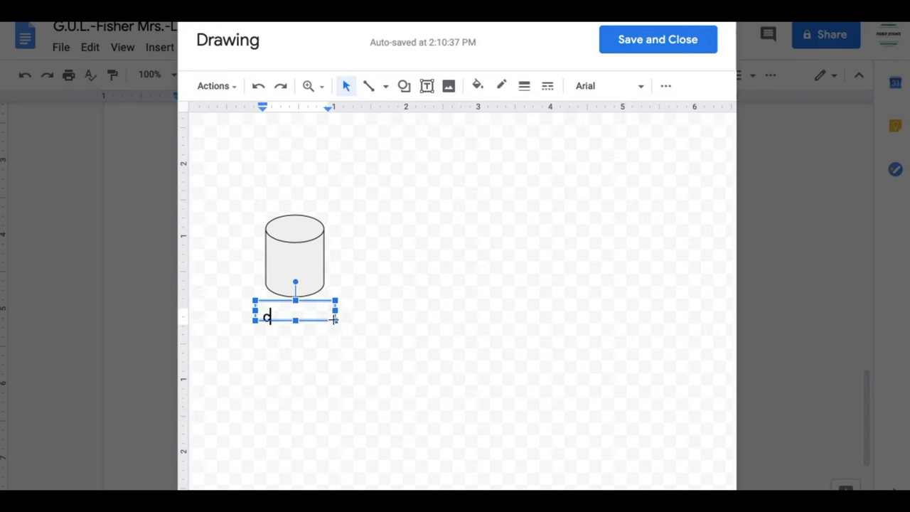
{"action": "type", "text": "graduated cu"}
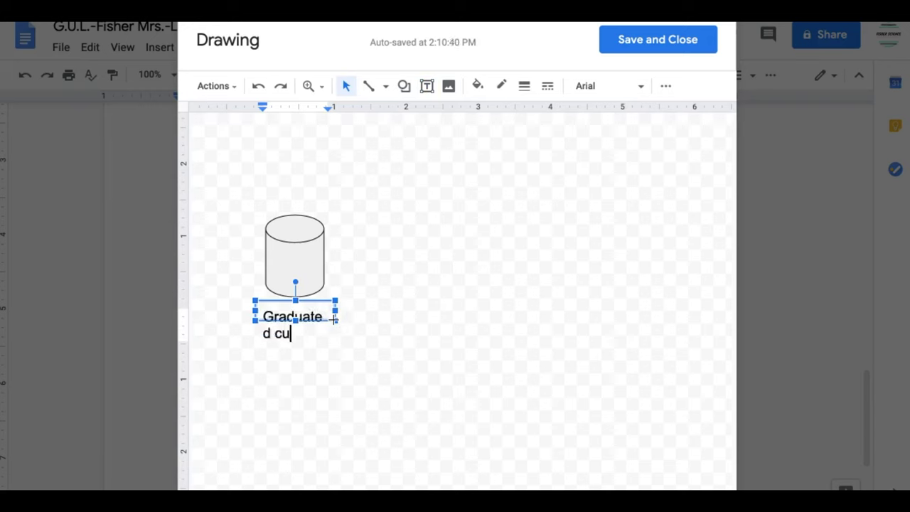
{"action": "type", "text": "p"}
{"action": "left_click_drag", "start_coordinate": [335, 311], "coordinate": [304, 340]}
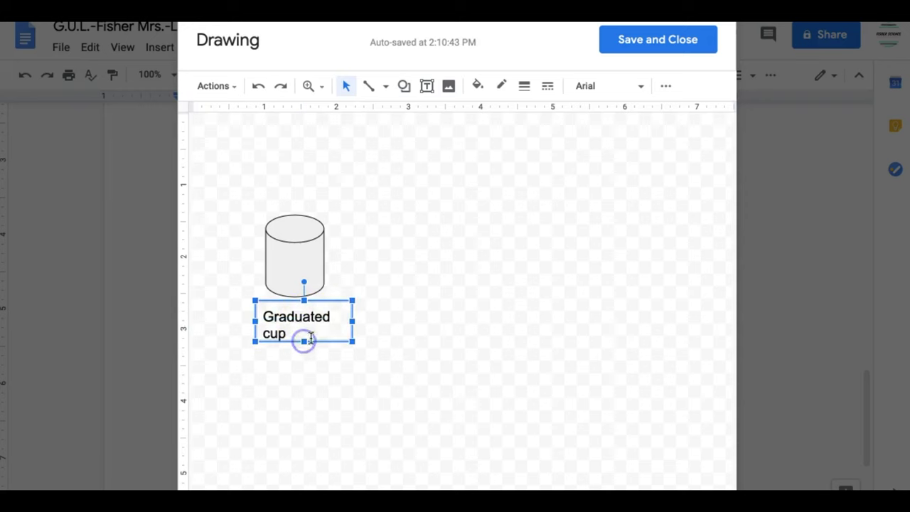
{"action": "left_click", "coordinate": [378, 318]}
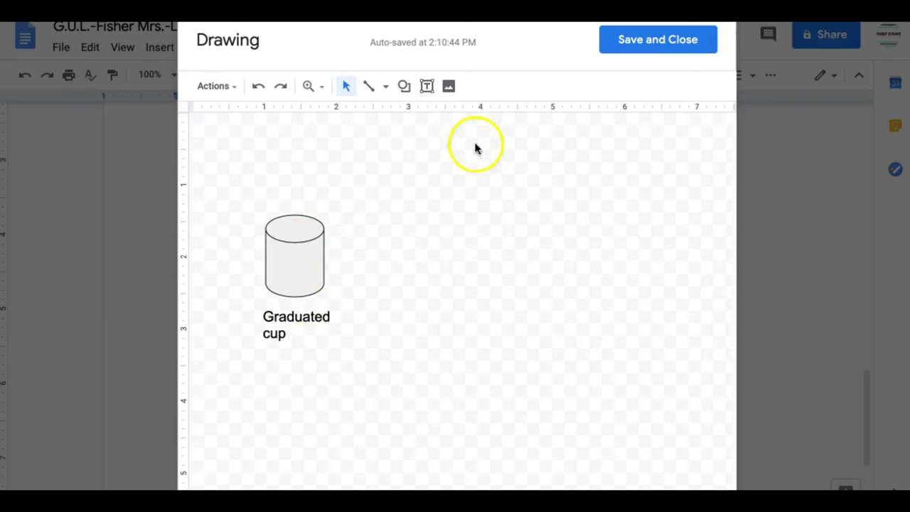
Draw a flat cube shape about 1.2 inches wide and 0.2 inches tall beside the cylinder and fill it with medium gray
{"action": "left_click", "coordinate": [404, 86]}
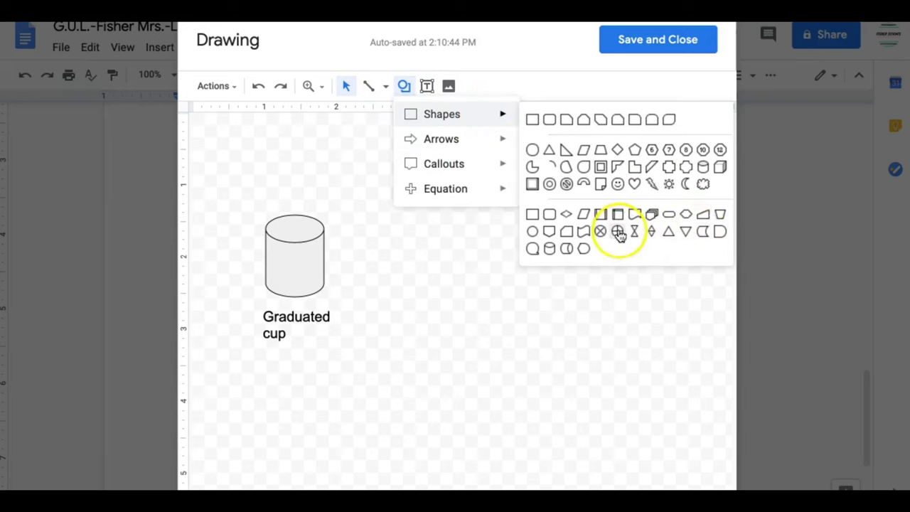
{"action": "left_click", "coordinate": [721, 171]}
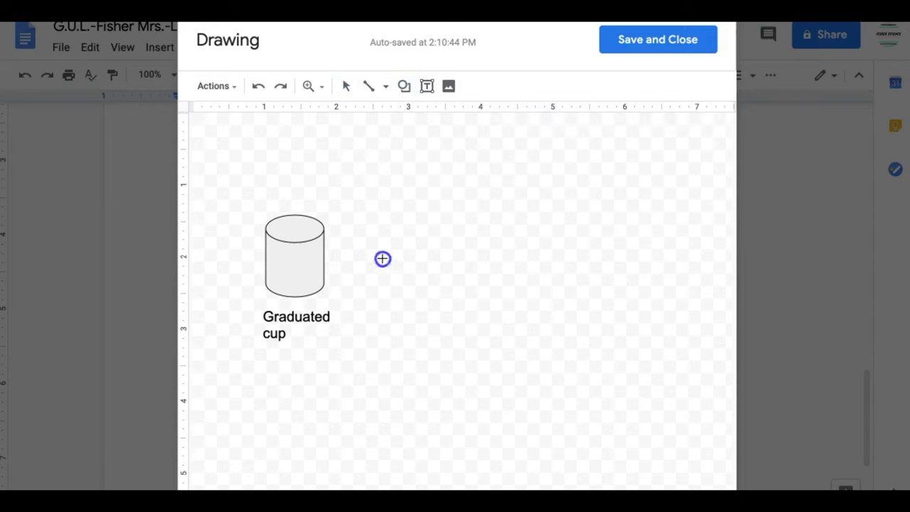
{"action": "left_click_drag", "start_coordinate": [382, 258], "coordinate": [470, 273]}
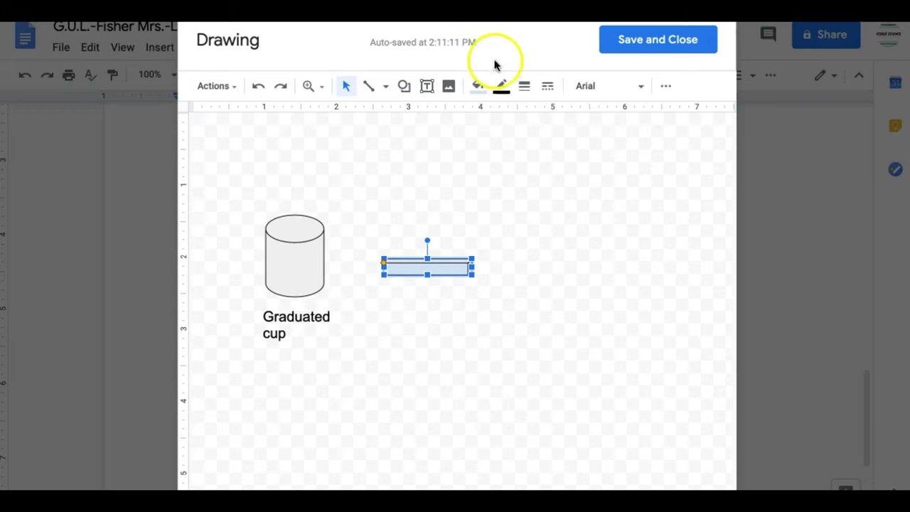
{"action": "left_click", "coordinate": [483, 87]}
{"action": "left_click", "coordinate": [554, 167]}
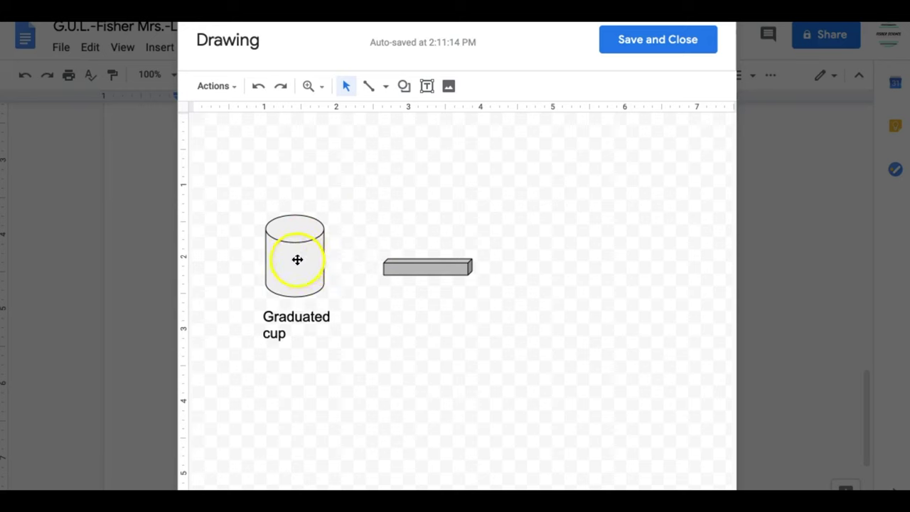
Duplicate the light gray cylinder and place the copy on top of the flat gray box
{"action": "left_click", "coordinate": [295, 259]}
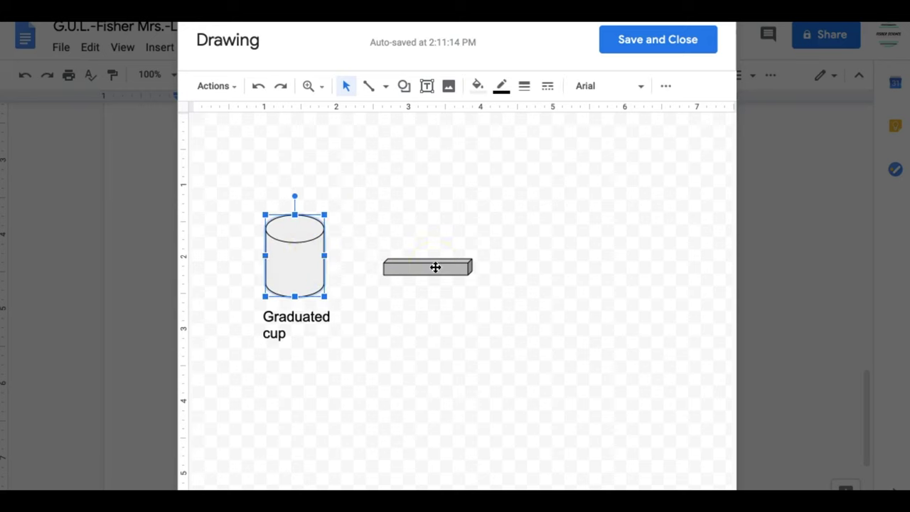
{"action": "key", "text": "ctrl+d"}
{"action": "left_click_drag", "start_coordinate": [339, 270], "coordinate": [427, 213]}
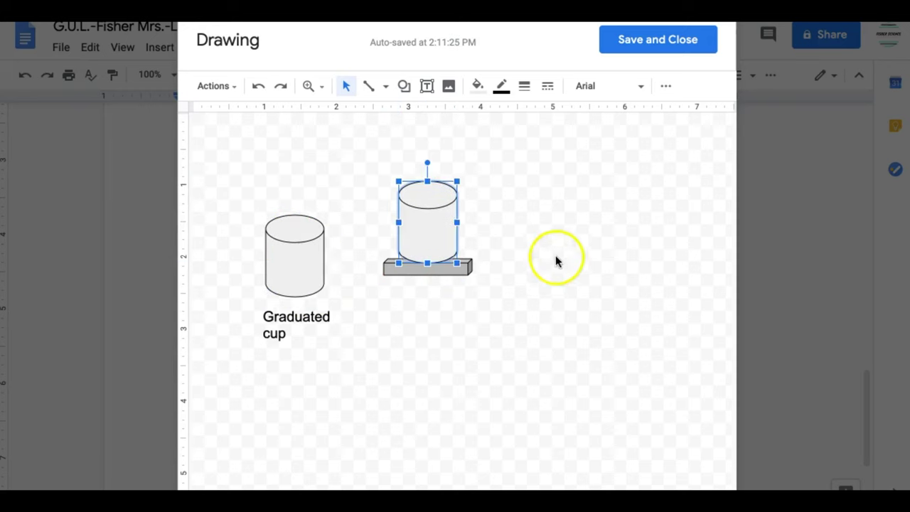
Duplicate the "Graduated cup" label and place the copy beneath the flat gray box under the second cylinder
{"action": "left_click", "coordinate": [556, 263]}
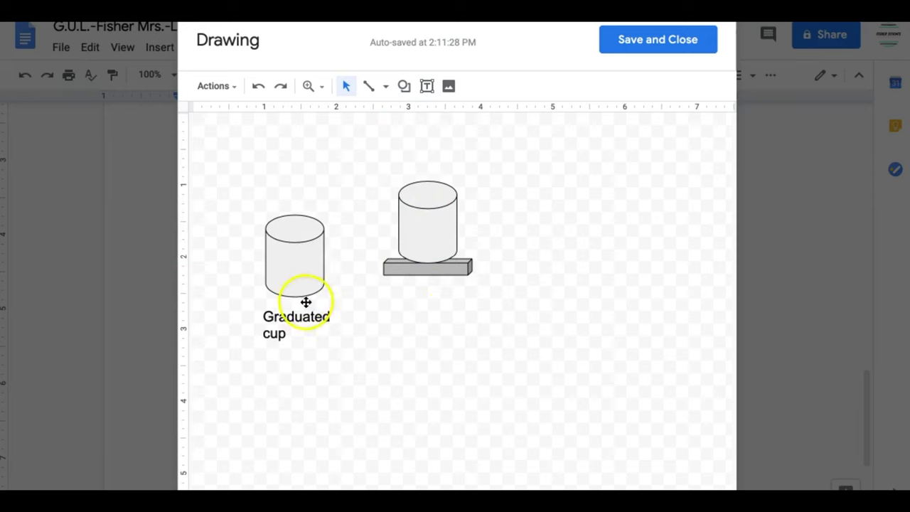
{"action": "left_click", "coordinate": [288, 336]}
{"action": "left_click", "coordinate": [281, 302]}
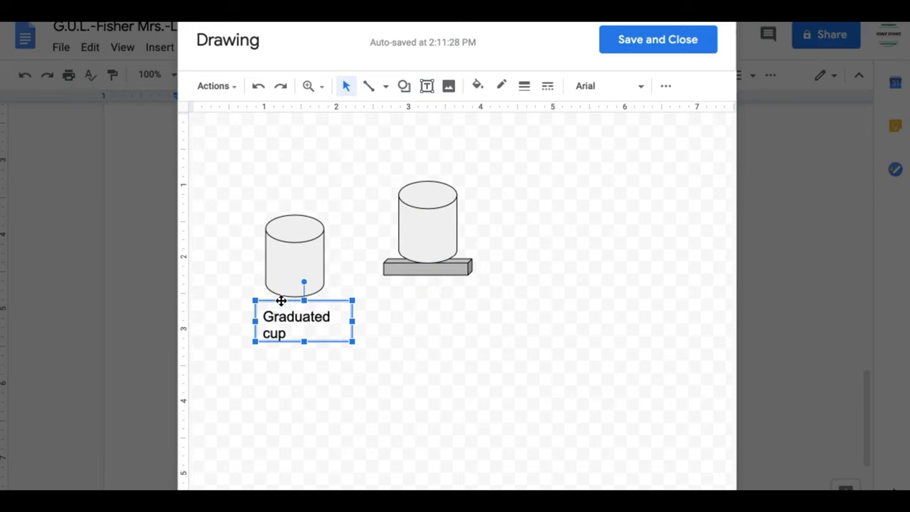
{"action": "key", "text": "ctrl+d"}
{"action": "left_click_drag", "start_coordinate": [314, 310], "coordinate": [457, 280]}
Change the copied label's text to "Digital scale with Graduated cup"
{"action": "left_click", "coordinate": [445, 298]}
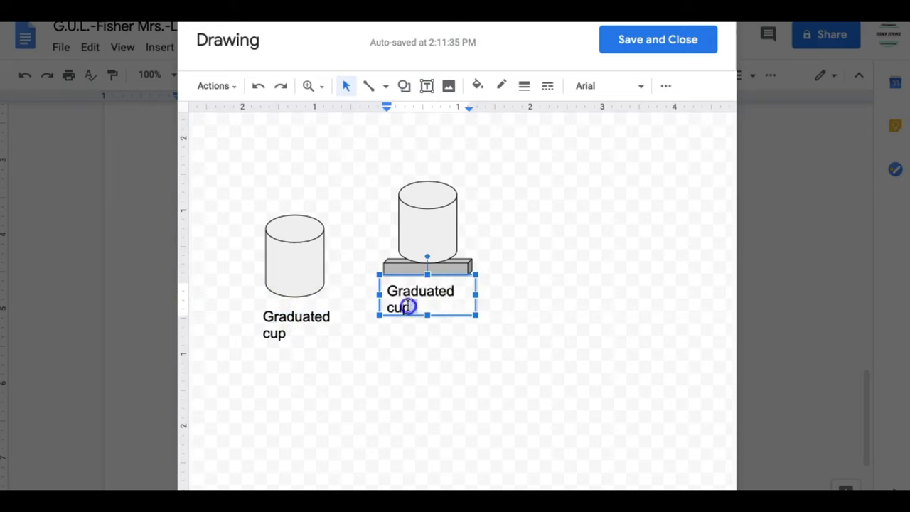
{"action": "left_click", "coordinate": [390, 292]}
{"action": "type", "text": "Dgi"}
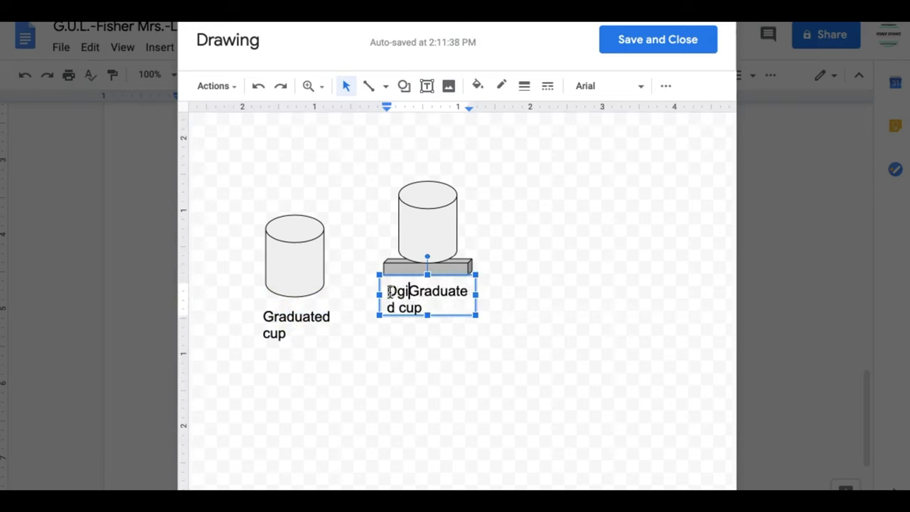
{"action": "type", "text": "tal"}
{"action": "key", "text": "BackSpace"}
{"action": "key", "text": "BackSpace"}
{"action": "key", "text": "BackSpace"}
{"action": "key", "text": "BackSpace"}
{"action": "key", "text": "BackSpace"}
{"action": "type", "text": "igital scale with"}
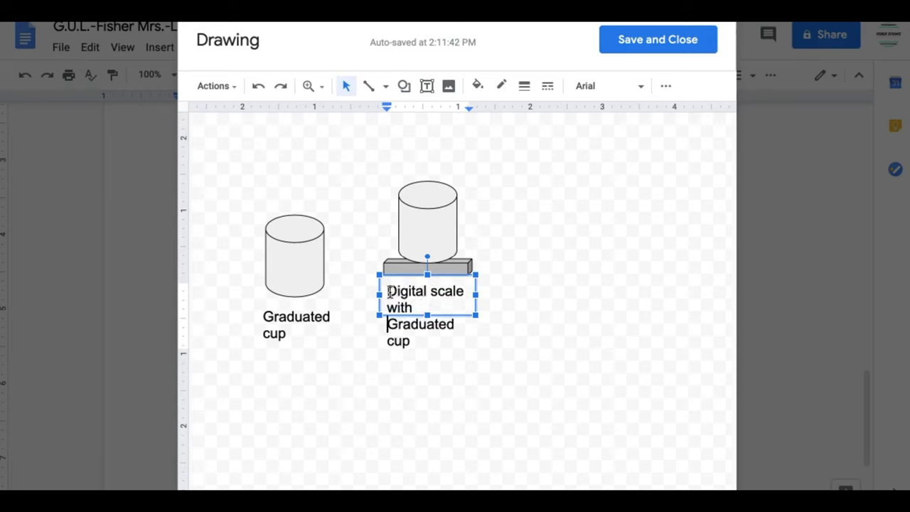
{"action": "left_click", "coordinate": [512, 419]}
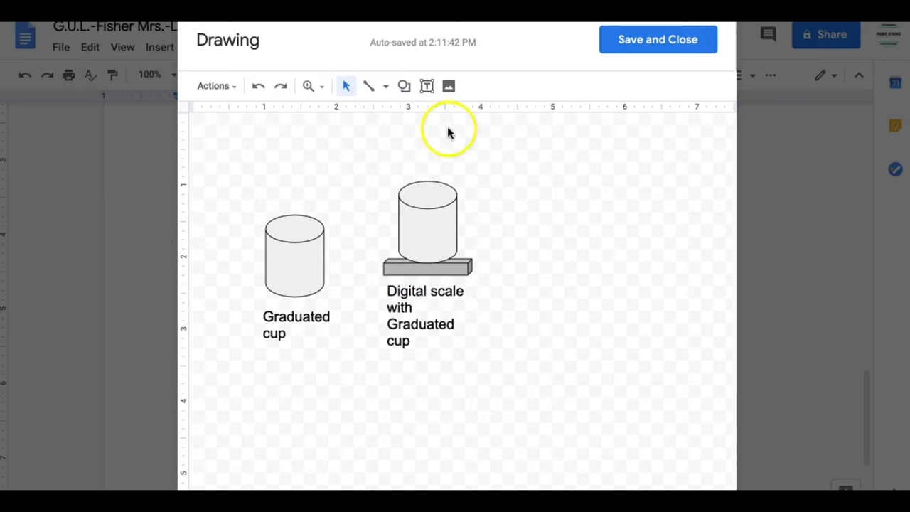
Duplicate the light gray cylinder and the flat gray box, arranging the copies as a third cup-on-scale setup beside the second
{"action": "left_click", "coordinate": [304, 258]}
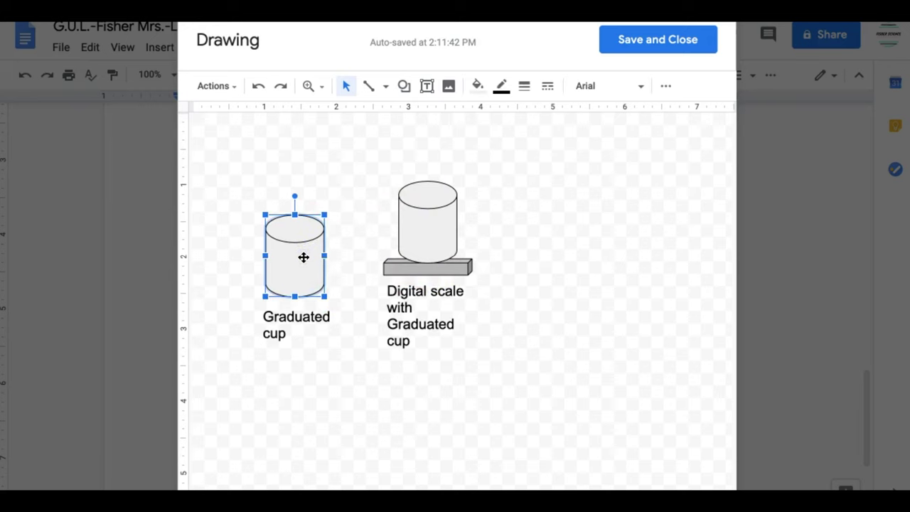
{"action": "key", "text": "ctrl+d"}
{"action": "left_click_drag", "start_coordinate": [304, 256], "coordinate": [565, 222]}
{"action": "left_click", "coordinate": [457, 268]}
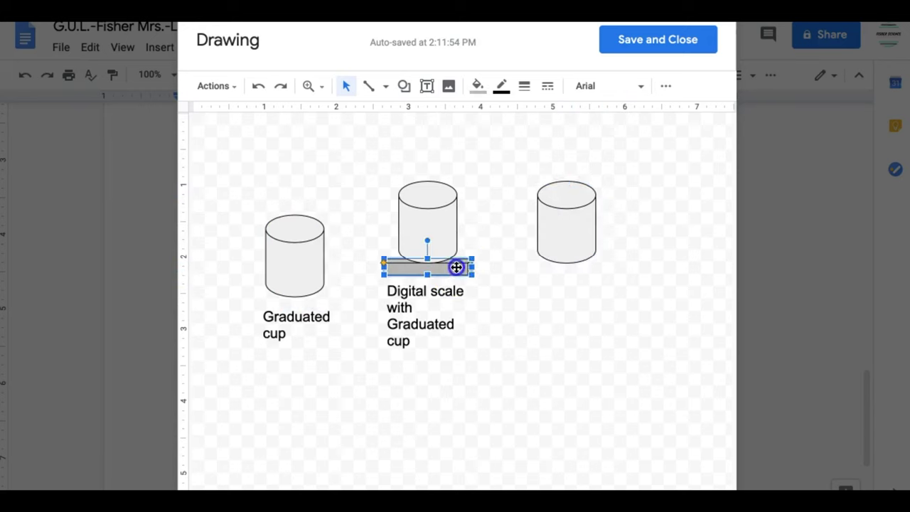
{"action": "key", "text": "ctrl+d"}
{"action": "left_click_drag", "start_coordinate": [472, 283], "coordinate": [588, 277]}
{"action": "left_click", "coordinate": [602, 311]}
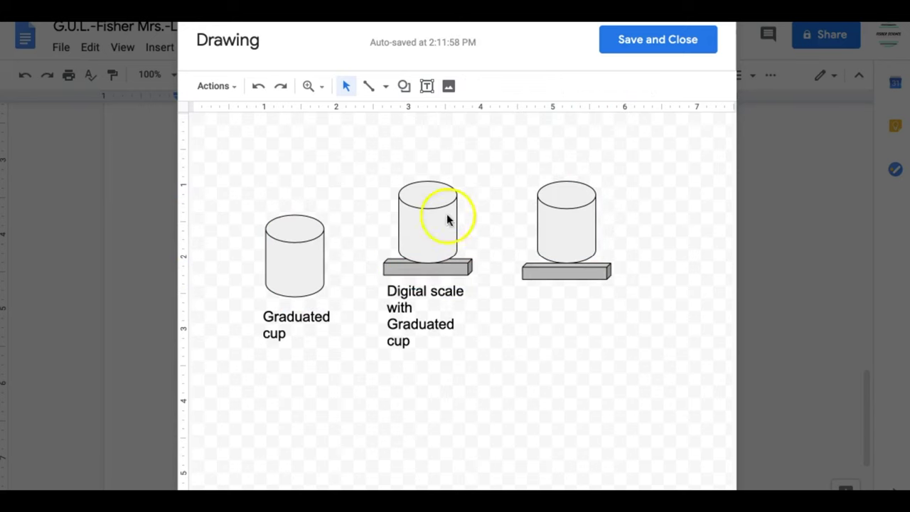
Draw a cloud shape about 0.5 inches wide and 0.4 inches tall inside the third cylinder and fill it with red
{"action": "left_click", "coordinate": [405, 86]}
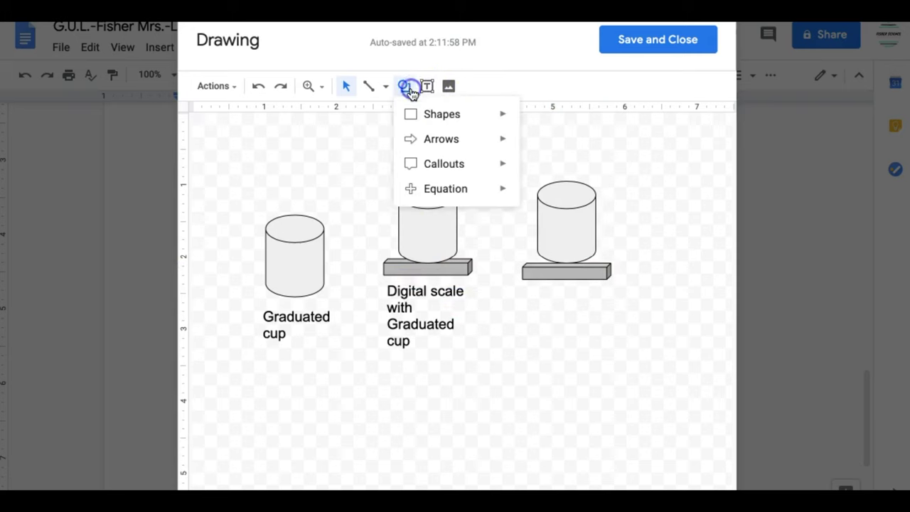
{"action": "mouse_move", "coordinate": [494, 118]}
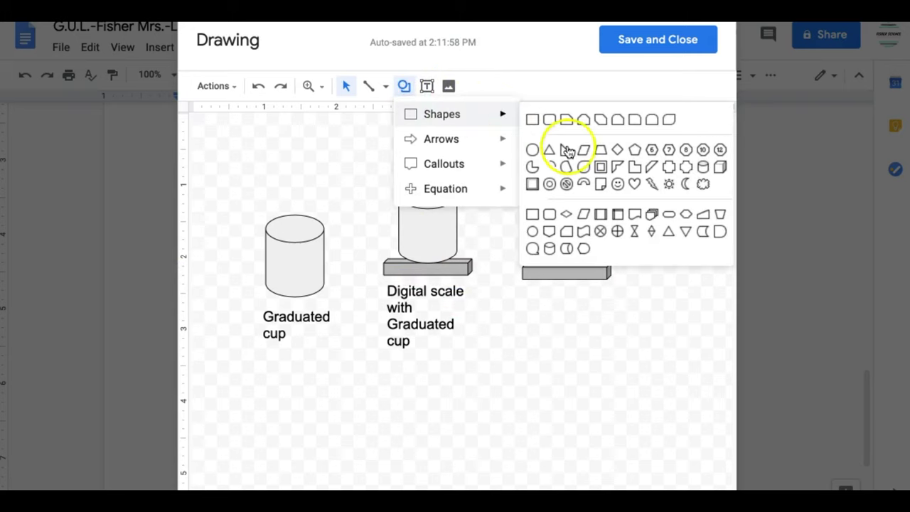
{"action": "left_click", "coordinate": [704, 186]}
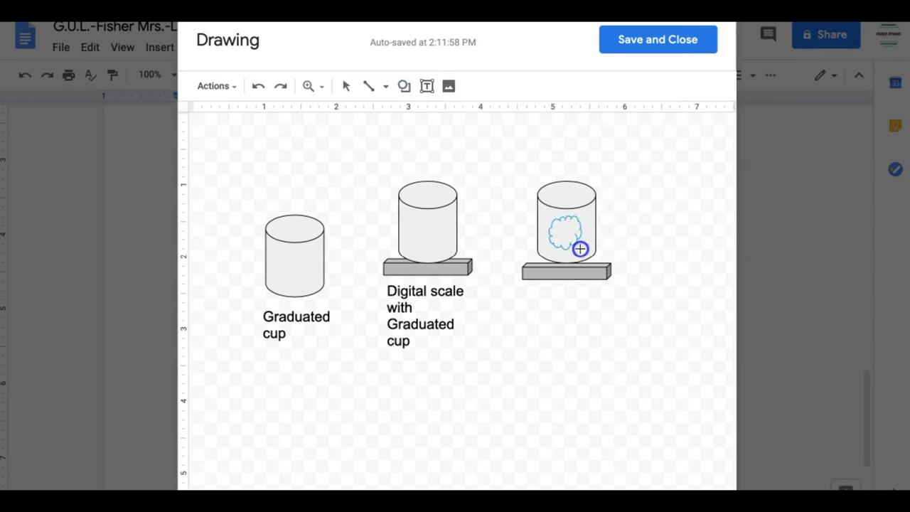
{"action": "left_click_drag", "start_coordinate": [584, 245], "coordinate": [573, 242]}
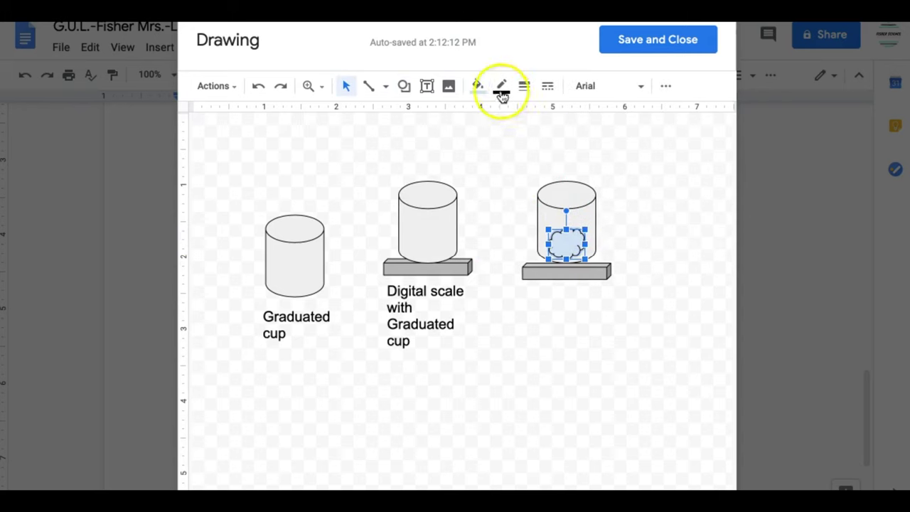
{"action": "left_click", "coordinate": [478, 85]}
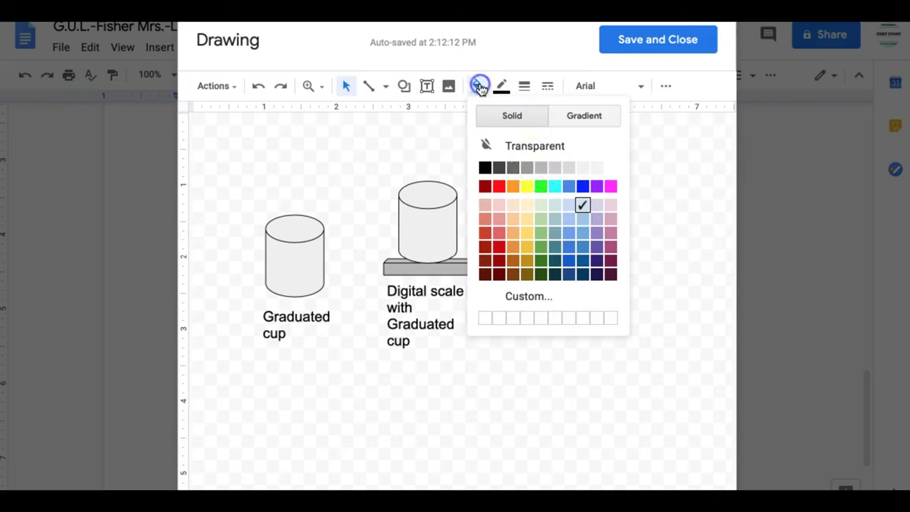
{"action": "left_click", "coordinate": [500, 187]}
{"action": "left_click", "coordinate": [640, 233]}
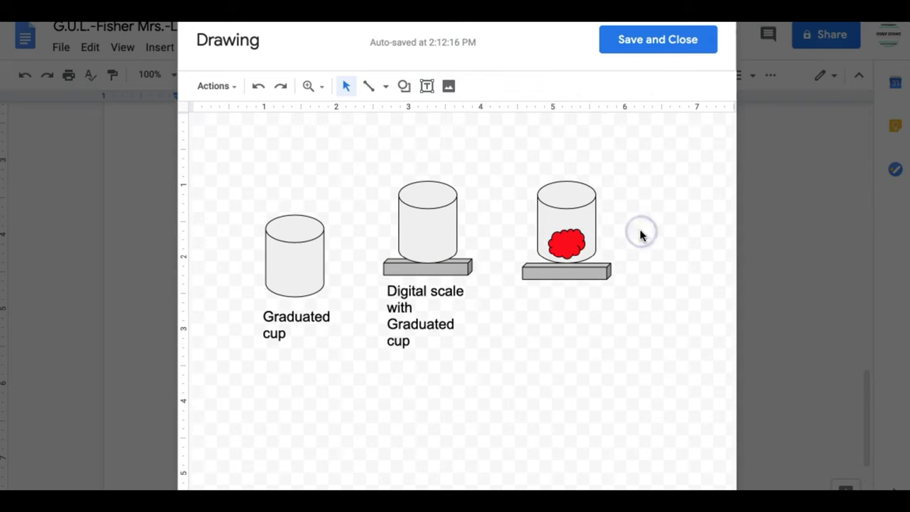
{"action": "left_click", "coordinate": [404, 86]}
{"action": "mouse_move", "coordinate": [443, 116]}
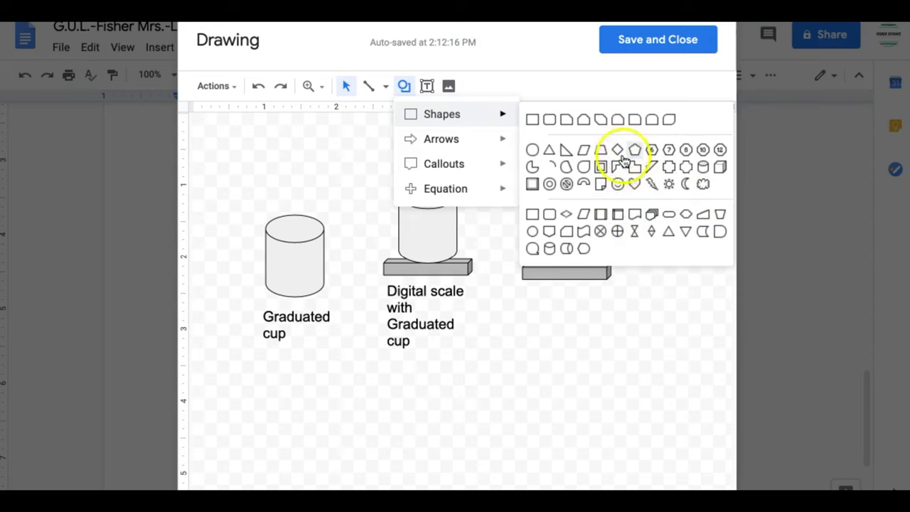
{"action": "left_click", "coordinate": [721, 169]}
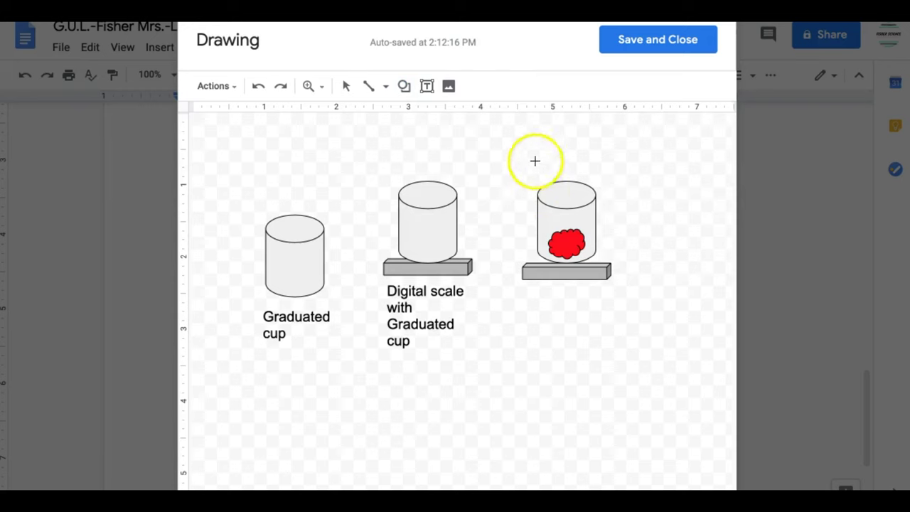
{"action": "left_click_drag", "start_coordinate": [535, 160], "coordinate": [560, 172]}
{"action": "key", "text": "ctrl+z"}
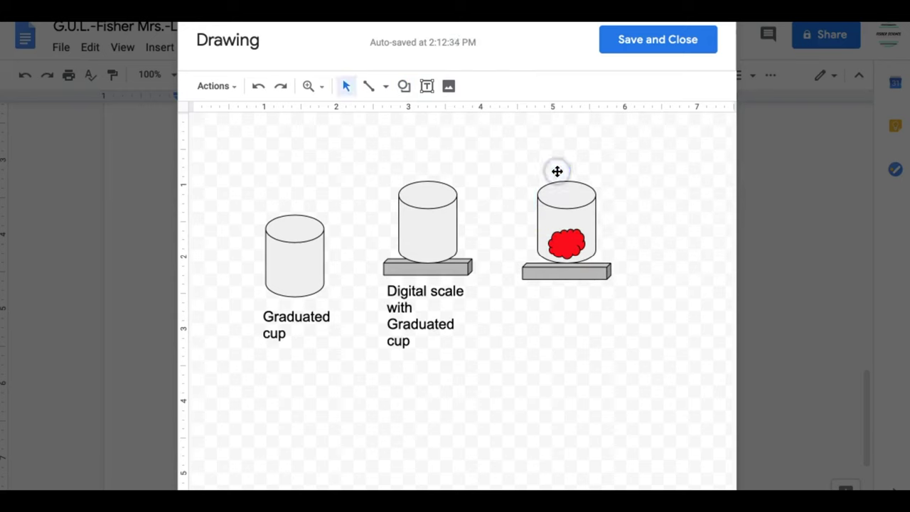
Draw a diagonal stripe about 0.5 by 1.1 inches rising from the red cloud out of the third cylinder, filled with light green
{"action": "left_click", "coordinate": [407, 86]}
{"action": "mouse_move", "coordinate": [473, 115]}
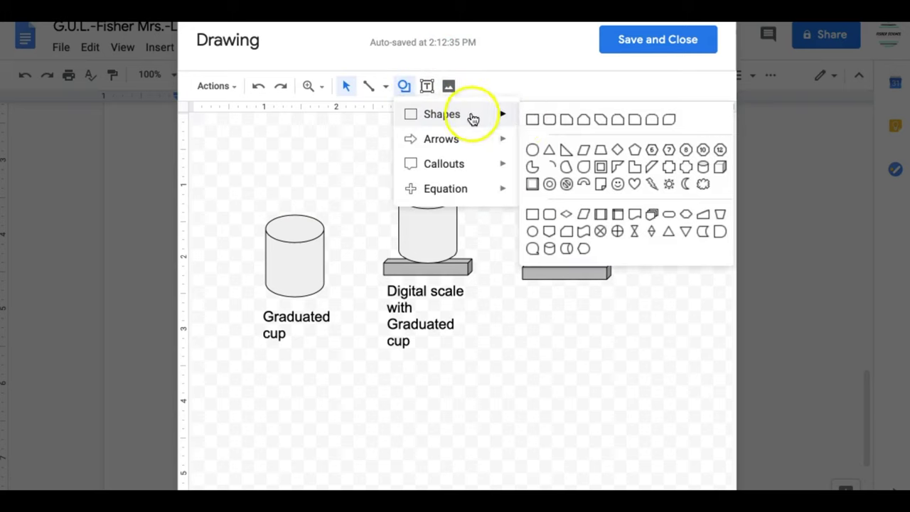
{"action": "left_click", "coordinate": [652, 166]}
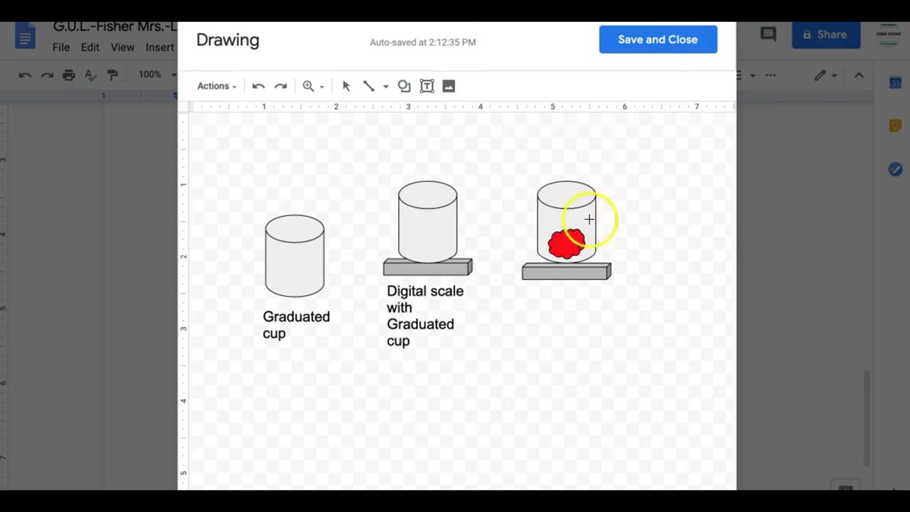
{"action": "left_click_drag", "start_coordinate": [573, 215], "coordinate": [606, 169]}
{"action": "left_click_drag", "start_coordinate": [584, 200], "coordinate": [576, 212]}
{"action": "left_click_drag", "start_coordinate": [598, 179], "coordinate": [598, 163]}
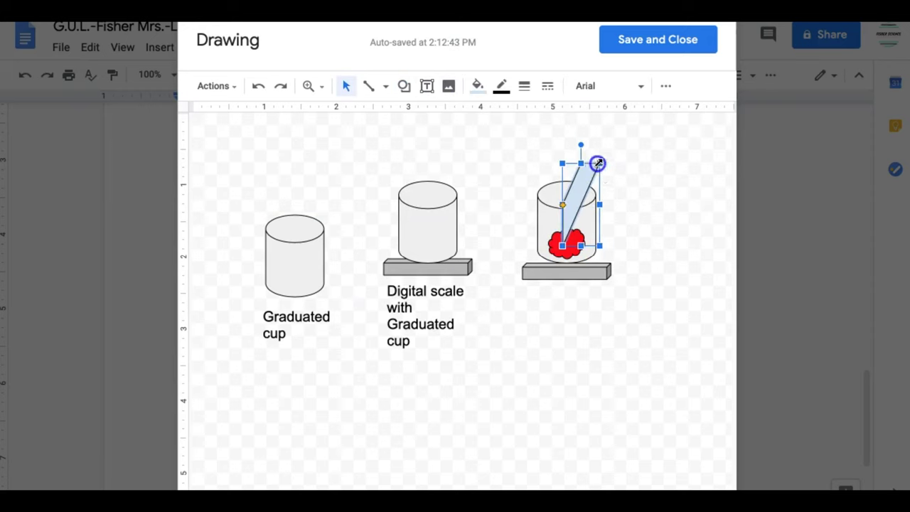
{"action": "left_click", "coordinate": [478, 86]}
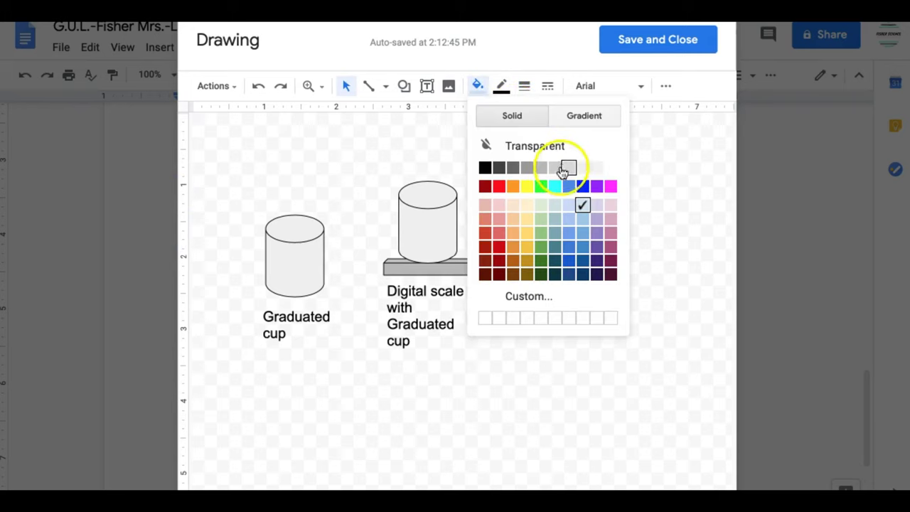
{"action": "left_click", "coordinate": [542, 233]}
{"action": "left_click", "coordinate": [648, 211]}
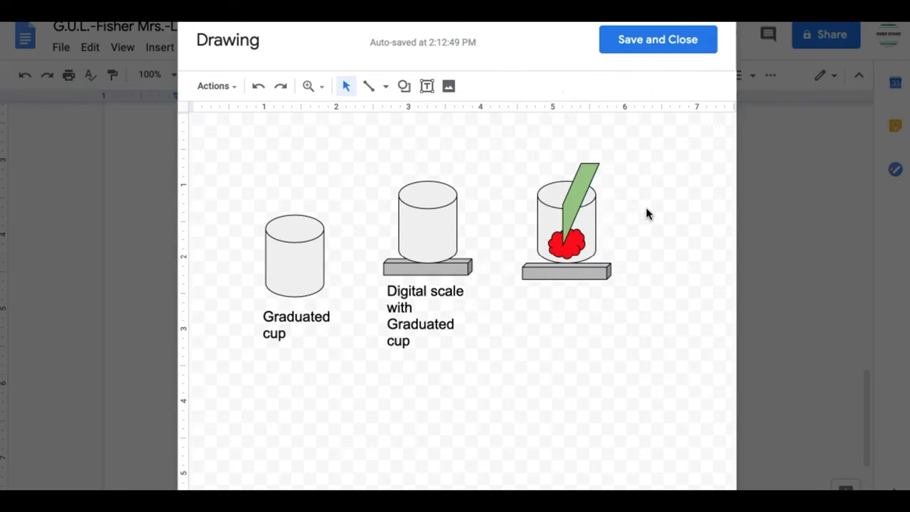
Place a copy of the "Digital scale with Graduated cup" label beneath the third setup
{"action": "left_click", "coordinate": [427, 306]}
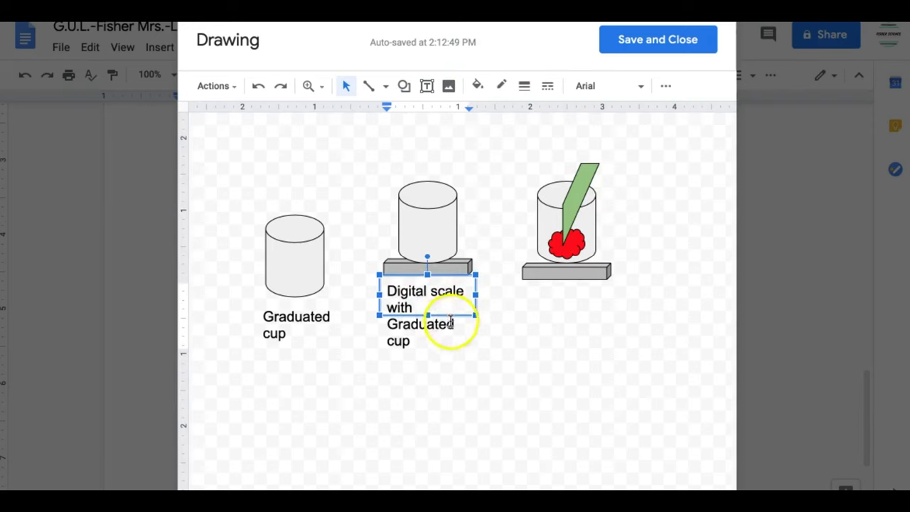
{"action": "left_click", "coordinate": [453, 321]}
{"action": "left_click", "coordinate": [381, 279]}
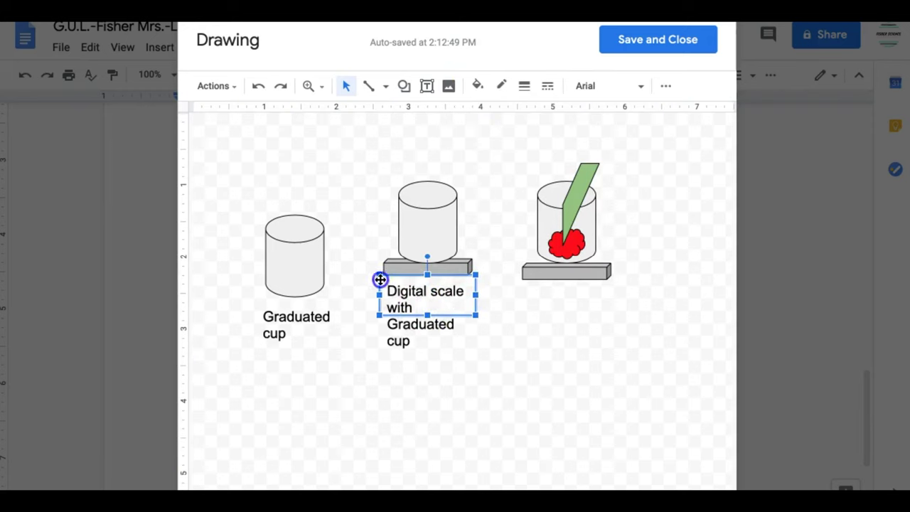
{"action": "left_click_drag", "start_coordinate": [381, 279], "coordinate": [589, 277]}
Extend the third setup's label to read "Digital scale with Graduated cup and Celery stalk in bag"
{"action": "left_click", "coordinate": [576, 304]}
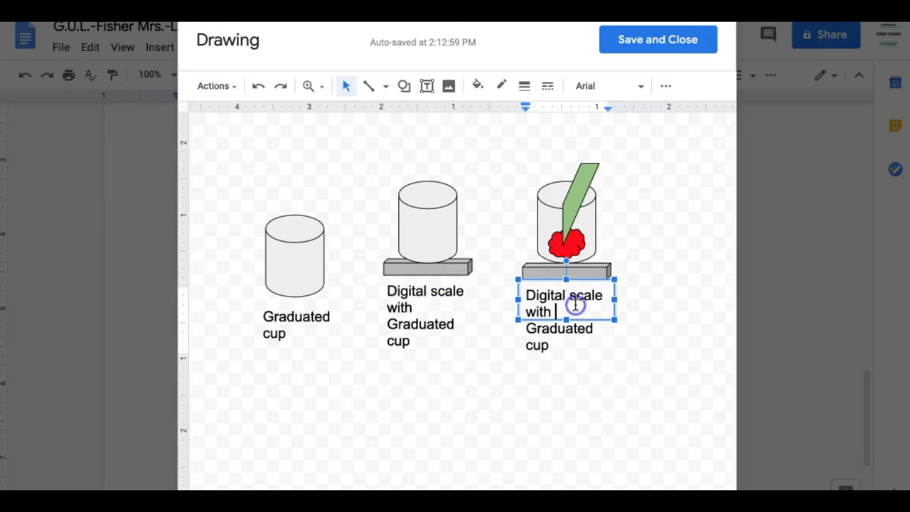
{"action": "left_click_drag", "start_coordinate": [580, 346], "coordinate": [567, 353]}
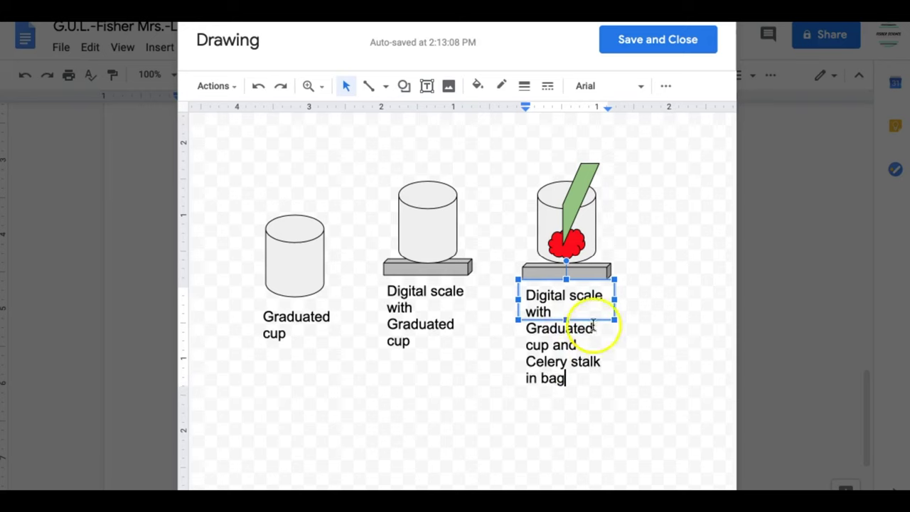
{"action": "left_click", "coordinate": [655, 341]}
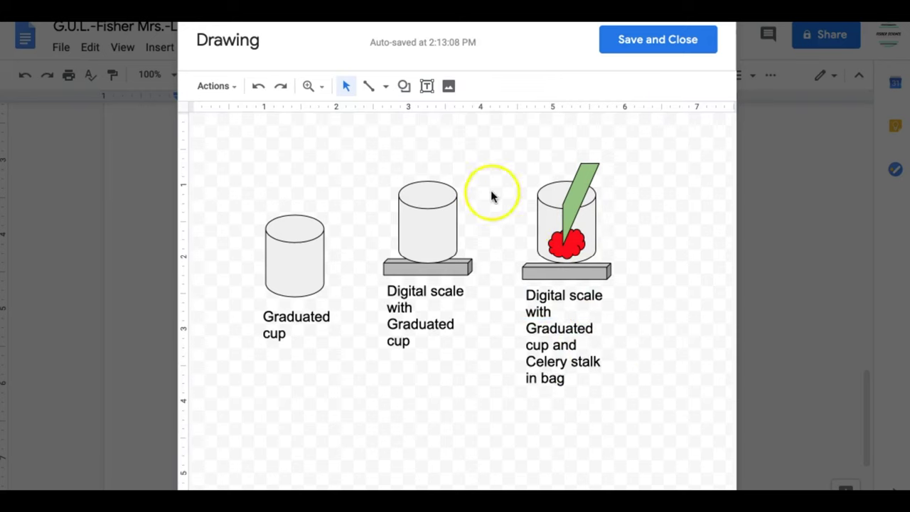
Draw a larger cloud about 0.8 inches wide and tall around the red cloud in the third cylinder, with a transparent fill
{"action": "left_click", "coordinate": [404, 86]}
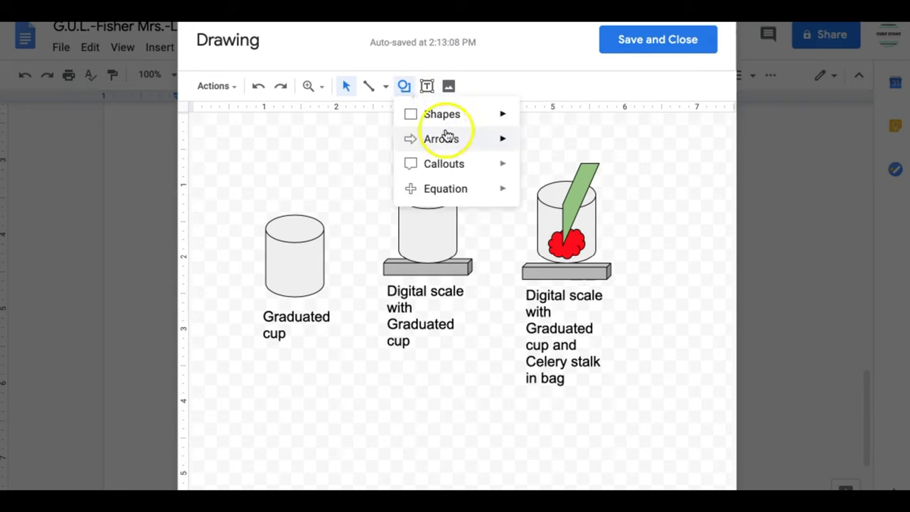
{"action": "mouse_move", "coordinate": [452, 114]}
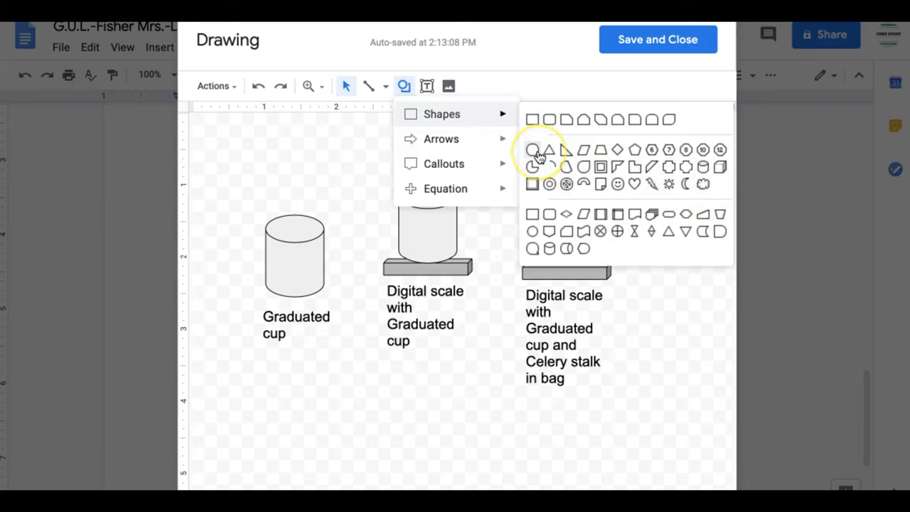
{"action": "left_click", "coordinate": [704, 185]}
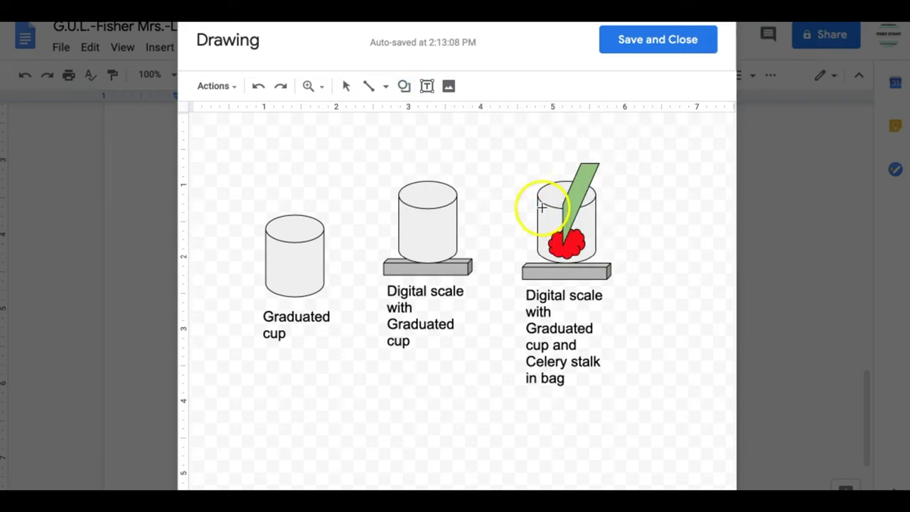
{"action": "left_click_drag", "start_coordinate": [541, 201], "coordinate": [595, 263]}
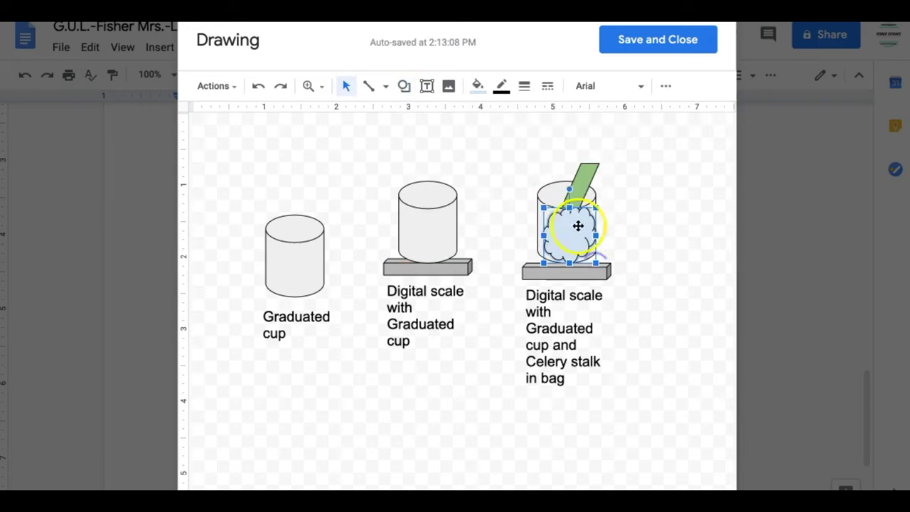
{"action": "left_click_drag", "start_coordinate": [543, 205], "coordinate": [538, 205]}
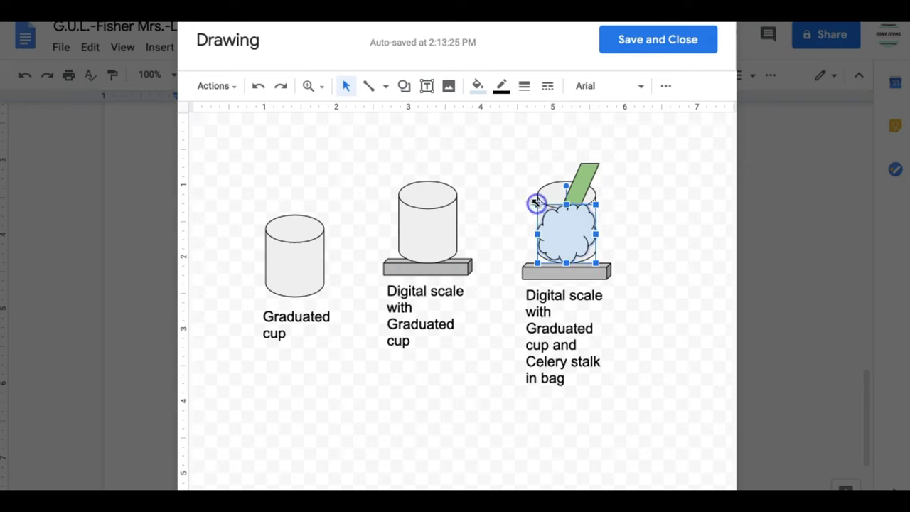
{"action": "left_click", "coordinate": [479, 87]}
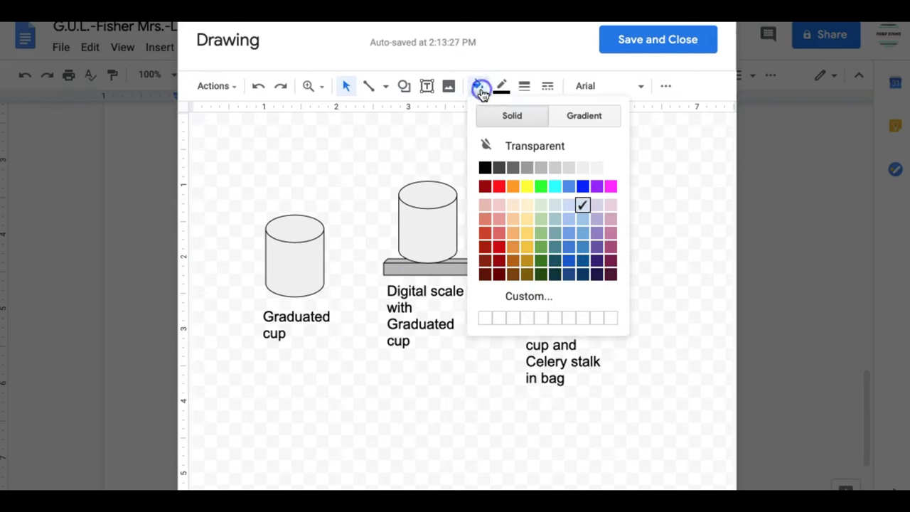
{"action": "left_click", "coordinate": [527, 147]}
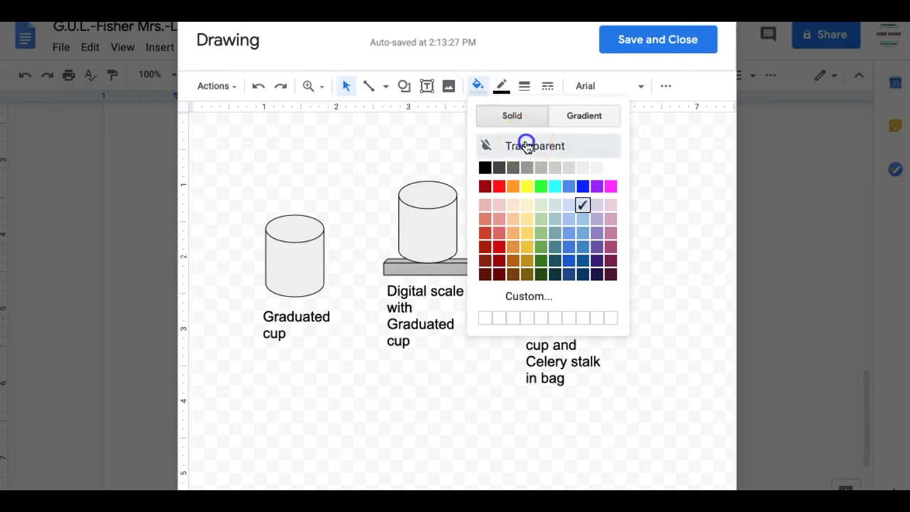
Set the outline colour of the larger cloud in the third cylinder to black
{"action": "left_click", "coordinate": [505, 87]}
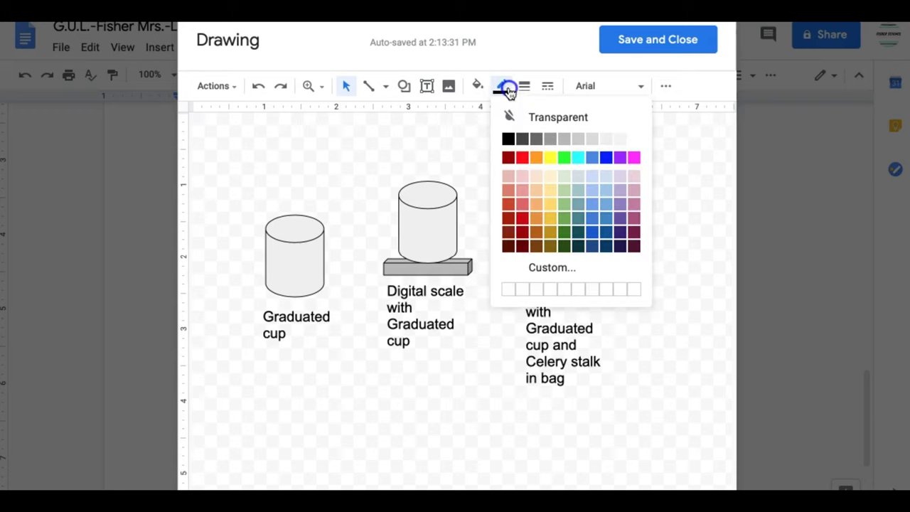
{"action": "left_click", "coordinate": [509, 139]}
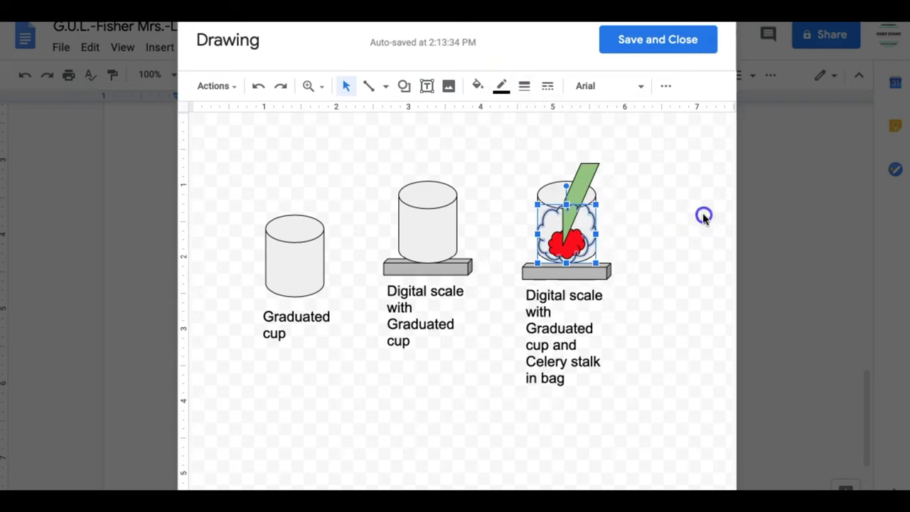
{"action": "left_click", "coordinate": [703, 214]}
{"action": "left_click", "coordinate": [587, 227]}
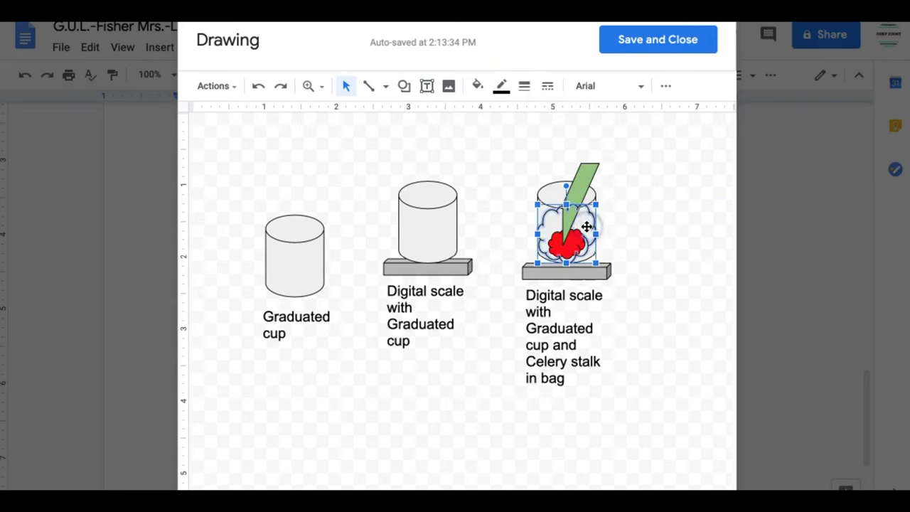
{"action": "left_click", "coordinate": [479, 88]}
{"action": "left_click", "coordinate": [595, 166]}
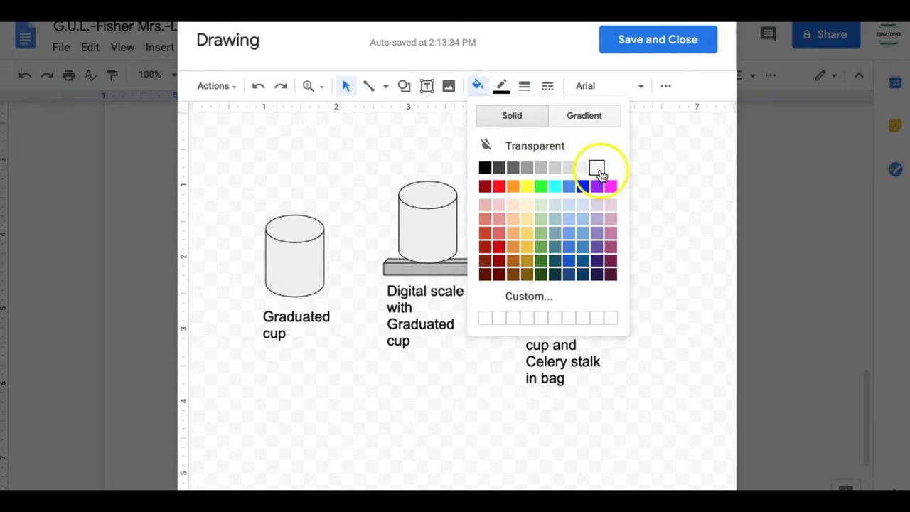
{"action": "left_click", "coordinate": [480, 88]}
{"action": "left_click", "coordinate": [500, 185]}
{"action": "left_click", "coordinate": [655, 210]}
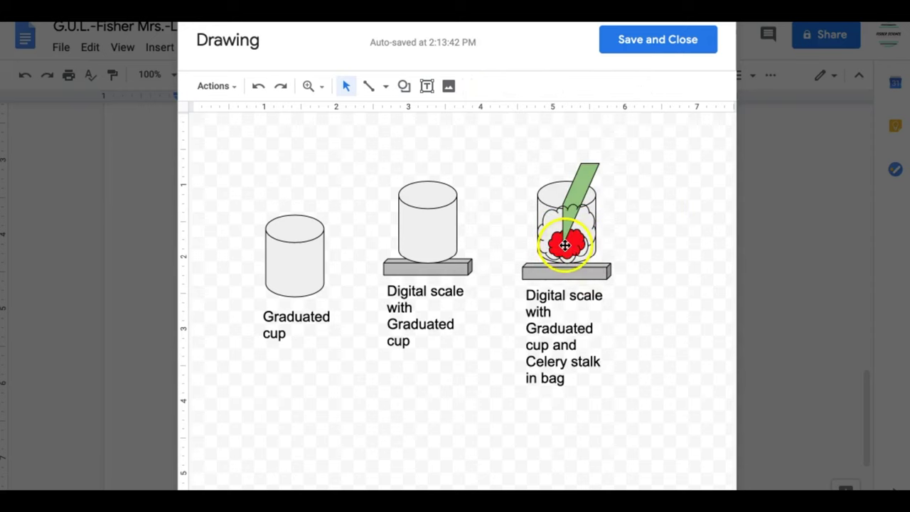
{"action": "left_click_drag", "start_coordinate": [565, 246], "coordinate": [581, 225]}
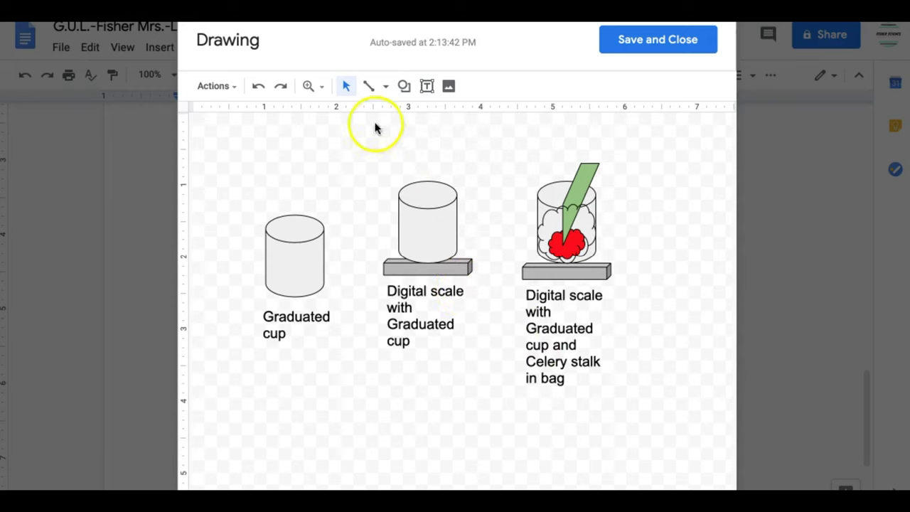
Add a text box about 4.3 inches wide above the setups reading "Plant Transpiration Diagram", and save the drawing into the report
{"action": "left_click", "coordinate": [427, 86]}
{"action": "left_click_drag", "start_coordinate": [305, 123], "coordinate": [615, 144]}
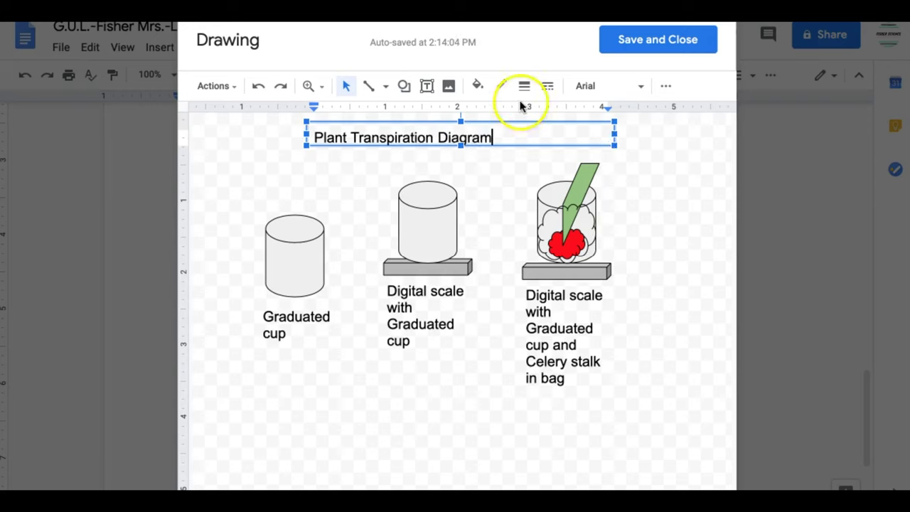
{"action": "left_click", "coordinate": [662, 40]}
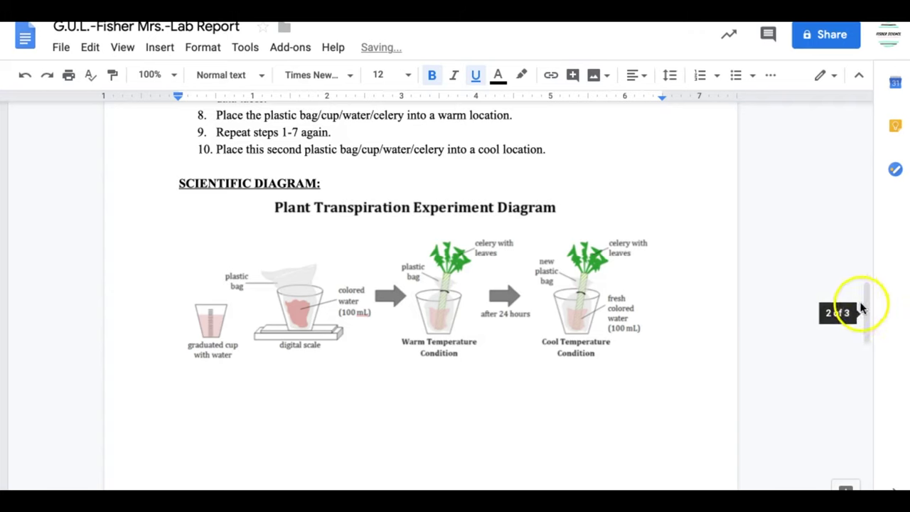
Centre the inserted plant transpiration drawing on its page in the report
{"action": "left_click_drag", "start_coordinate": [865, 311], "coordinate": [880, 405]}
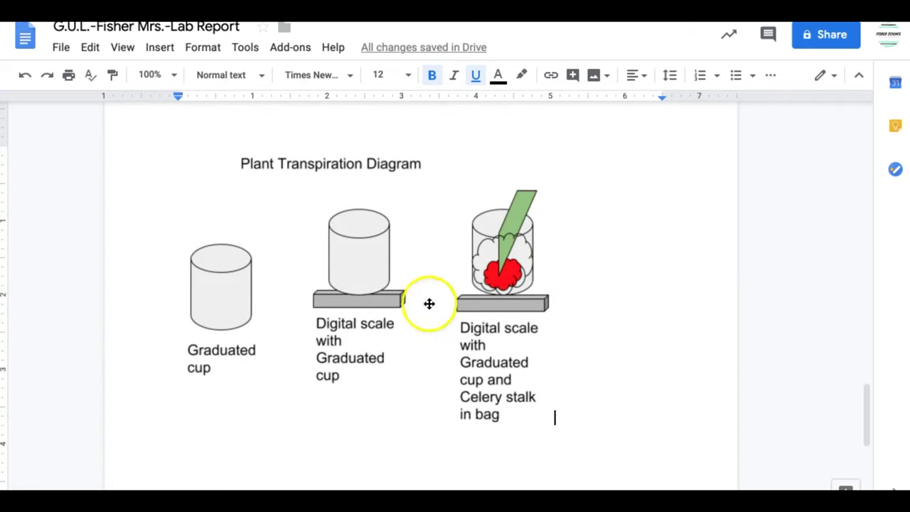
{"action": "left_click", "coordinate": [405, 291]}
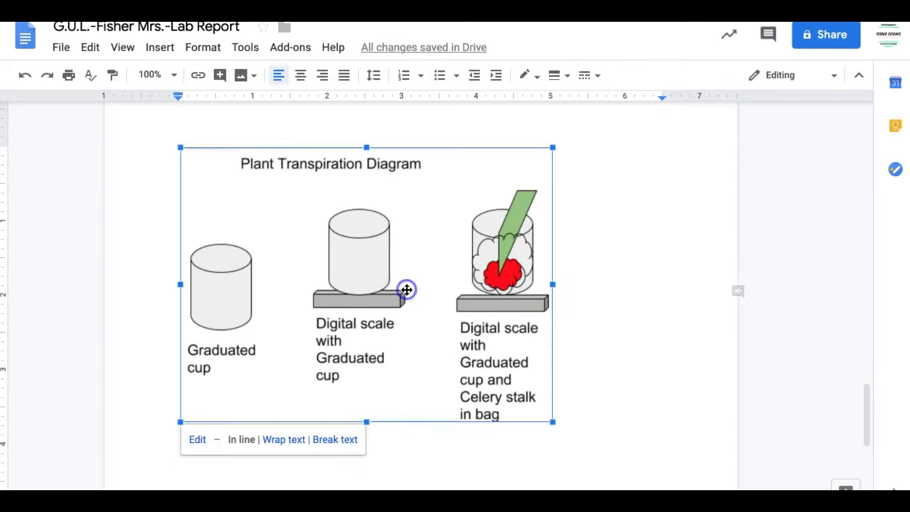
{"action": "left_click", "coordinate": [300, 75]}
Add a new left-aligned line below the plant transpiration drawing
{"action": "left_click", "coordinate": [676, 367]}
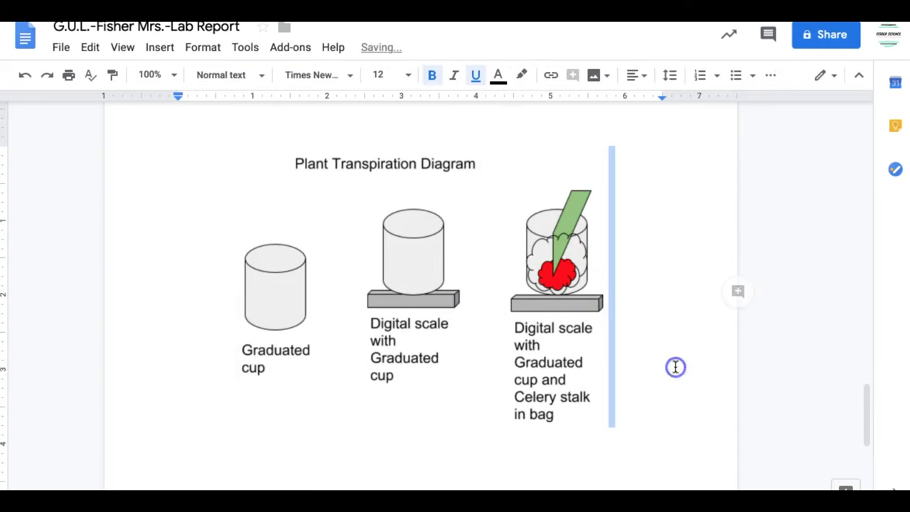
{"action": "key", "text": "Return"}
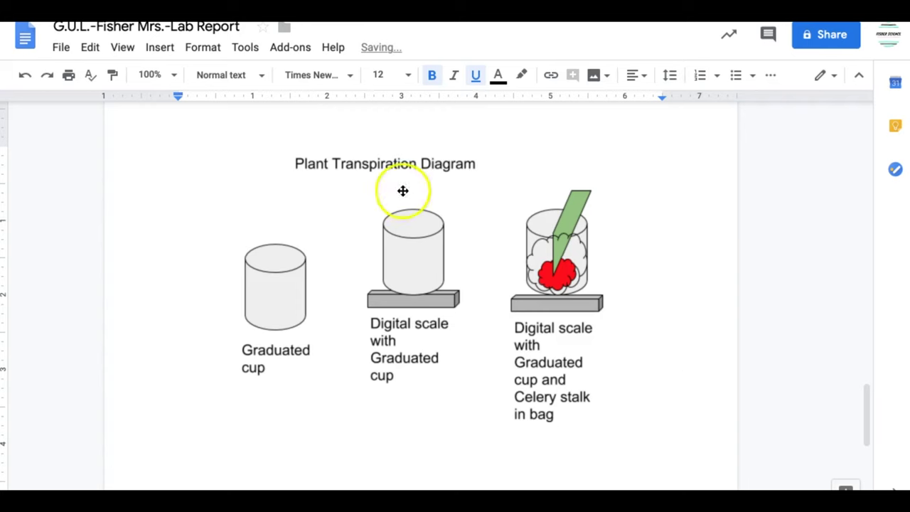
{"action": "left_click", "coordinate": [643, 76]}
{"action": "left_click", "coordinate": [577, 104]}
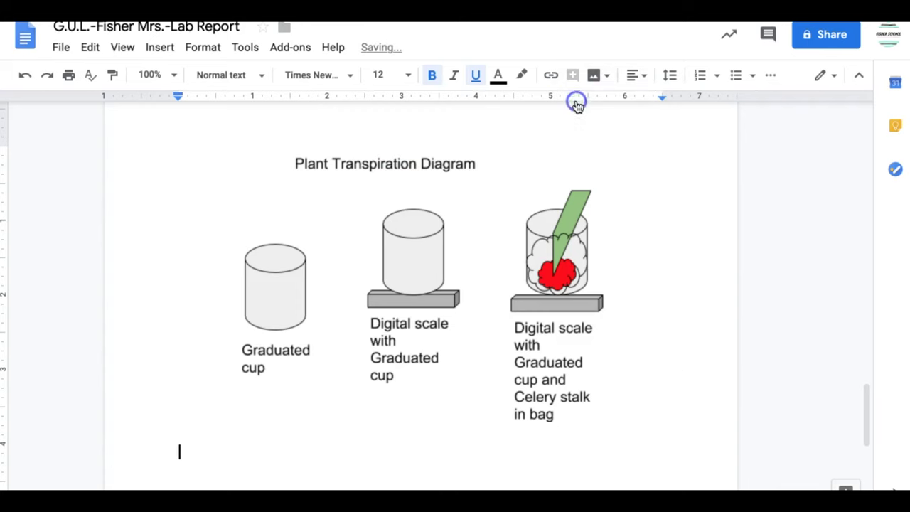